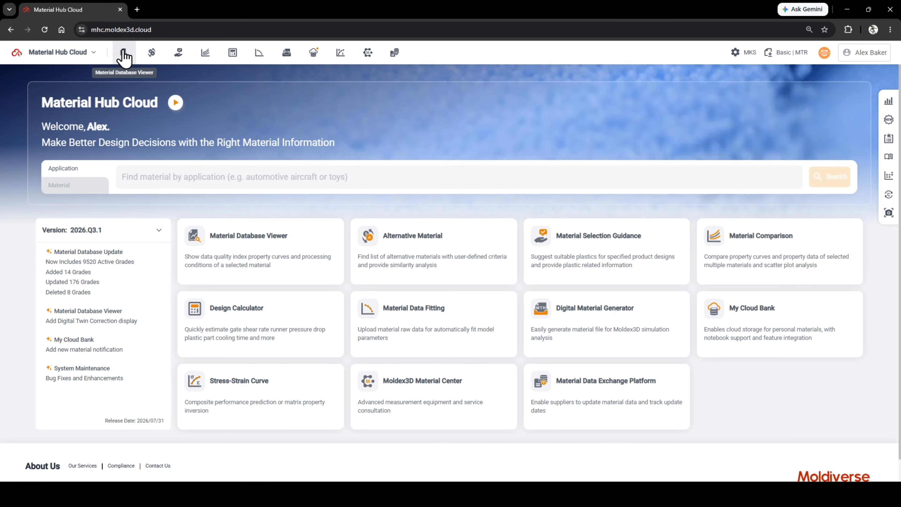
# - Review the viscosity, PVT and thermal conductivity data of POLYMAN E/HI in Material Database Viewer, and open Alternative Material
pyautogui.click(123, 55)
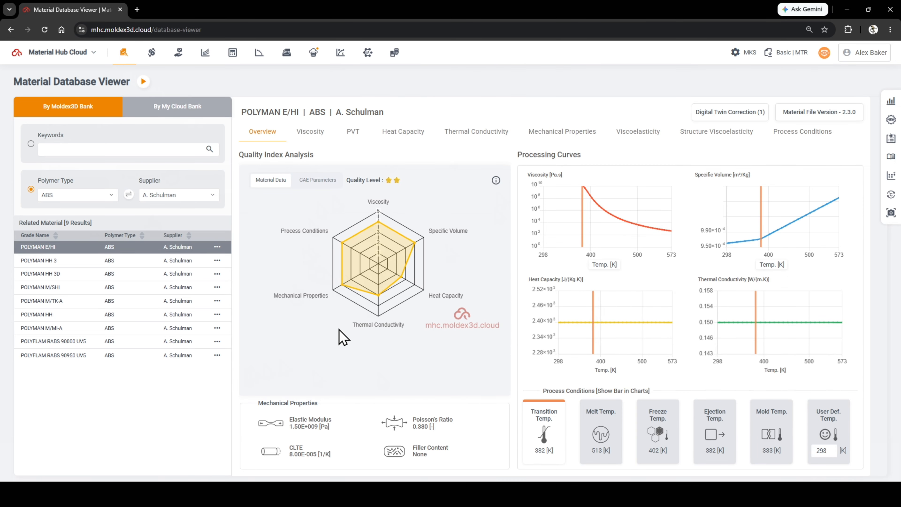
pyautogui.click(312, 140)
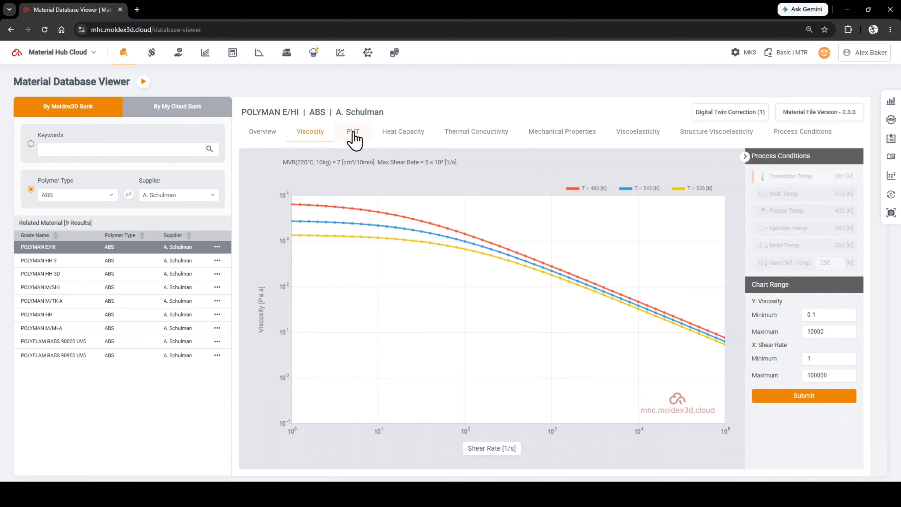
pyautogui.click(354, 141)
pyautogui.click(478, 137)
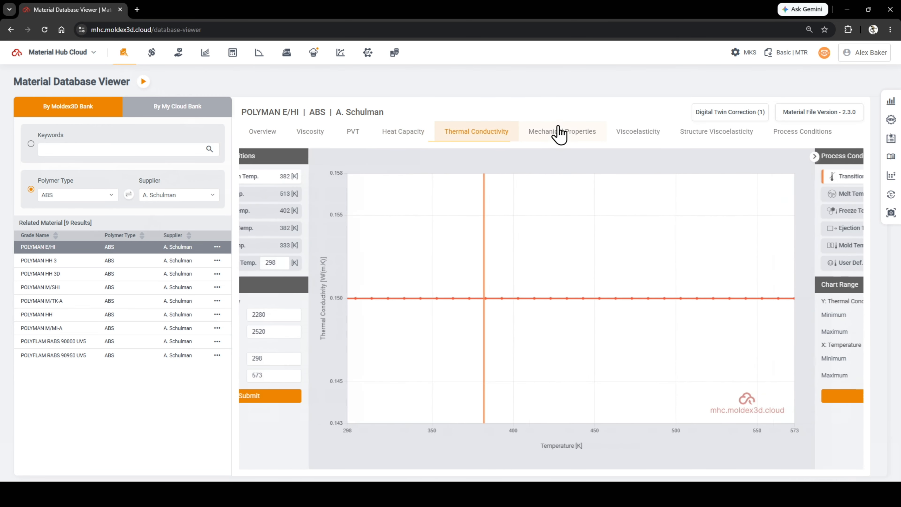
pyautogui.click(272, 138)
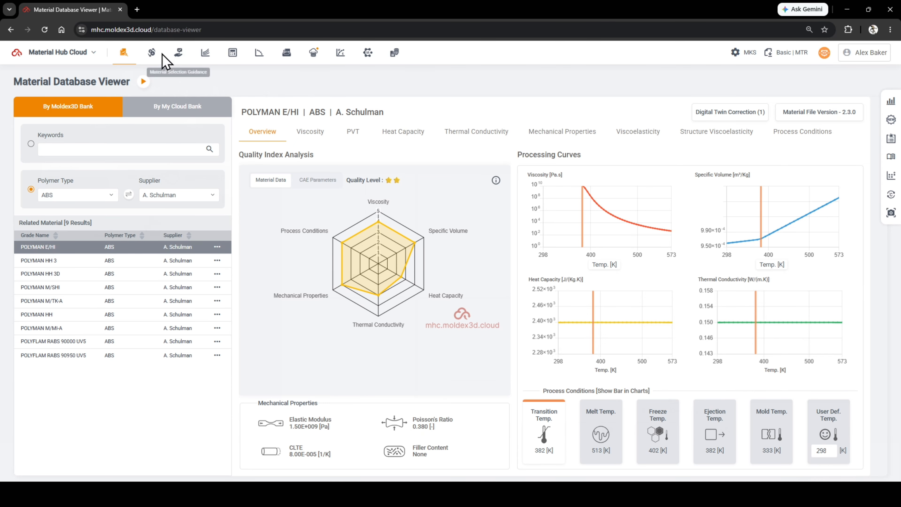
pyautogui.click(148, 50)
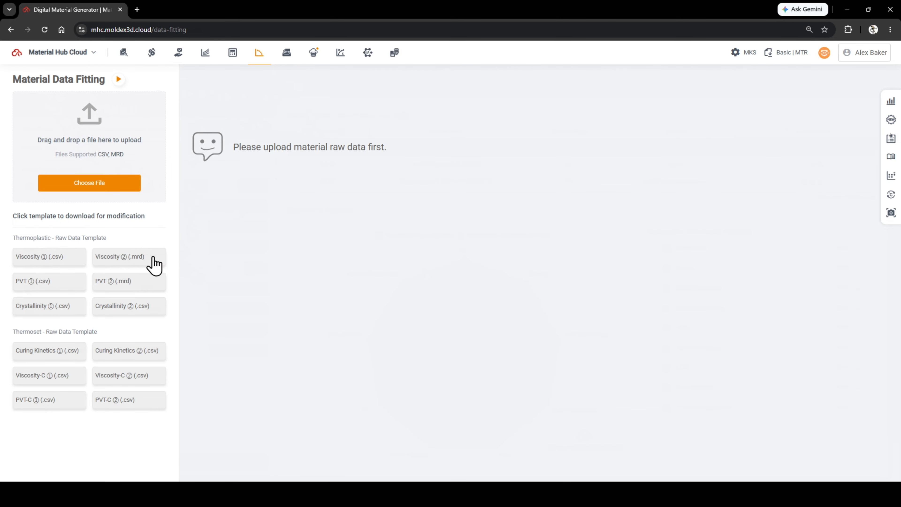
# - Download the thermoplastic Viscosity ① (.csv) raw data template and open it in Excel
pyautogui.click(37, 259)
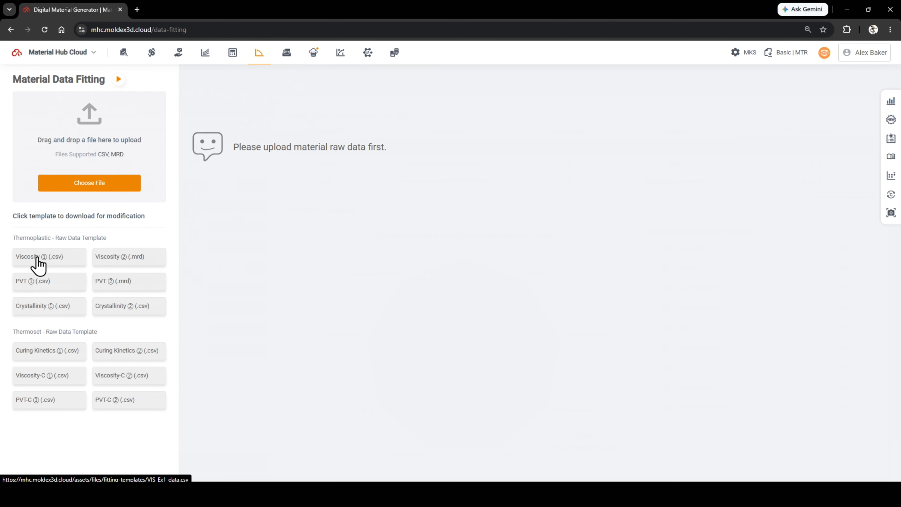
pyautogui.click(770, 57)
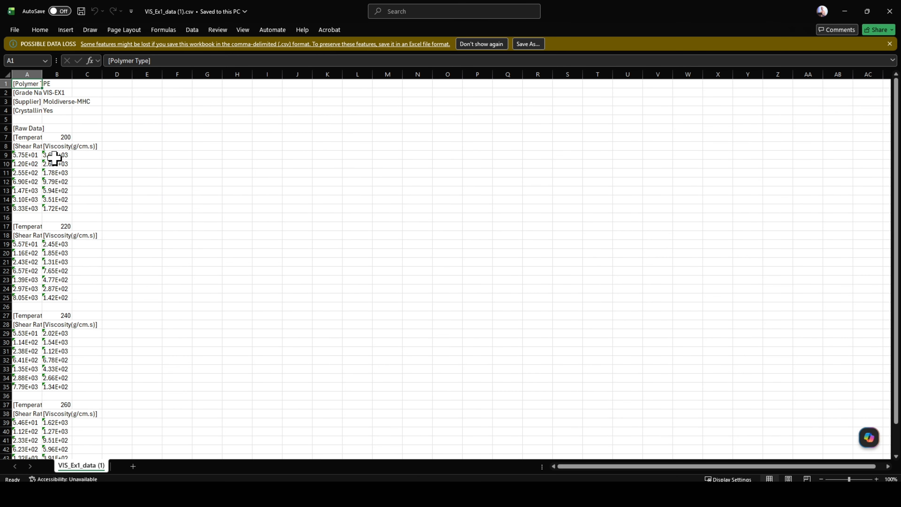
# - Examine the temperature, shear rate and viscosity blocks in the raw data section of the template
pyautogui.moveTo(36, 137); pyautogui.dragTo(91, 137)
pyautogui.scroll(-9, 144, 229)
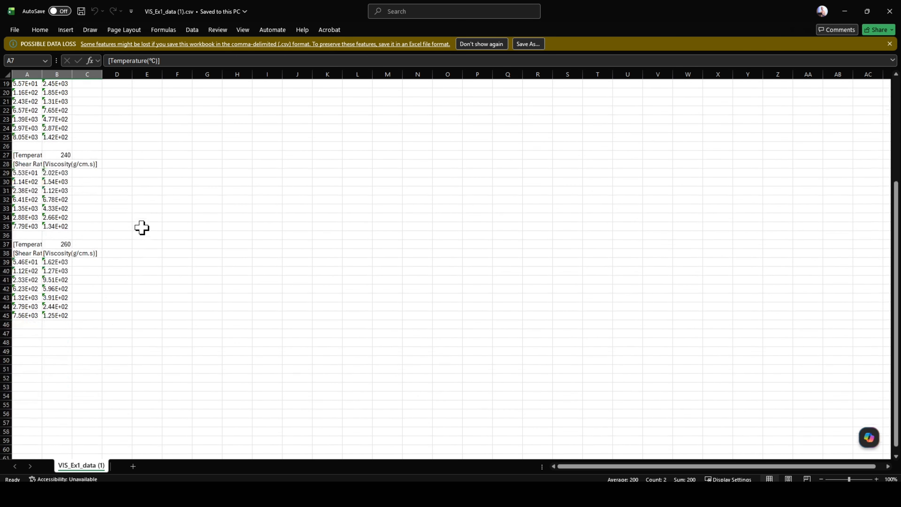
pyautogui.scroll(8, 141, 227)
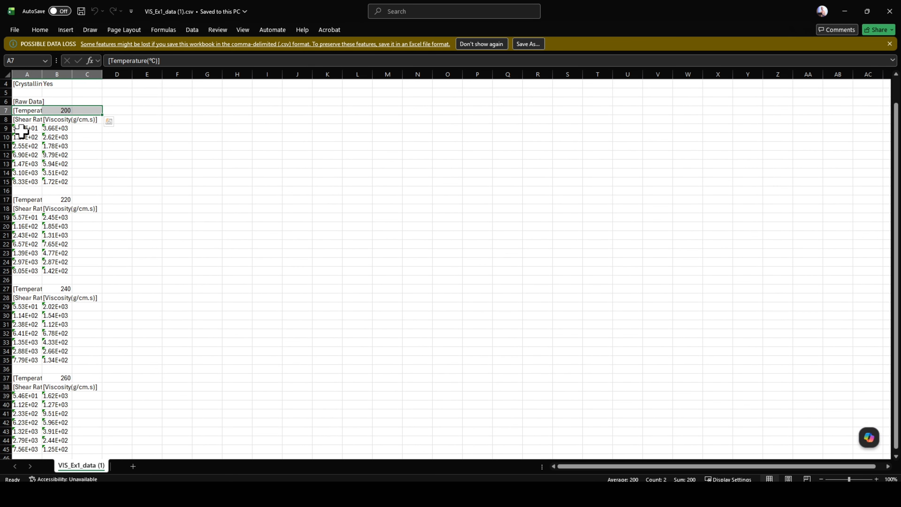
pyautogui.moveTo(25, 128); pyautogui.dragTo(62, 184)
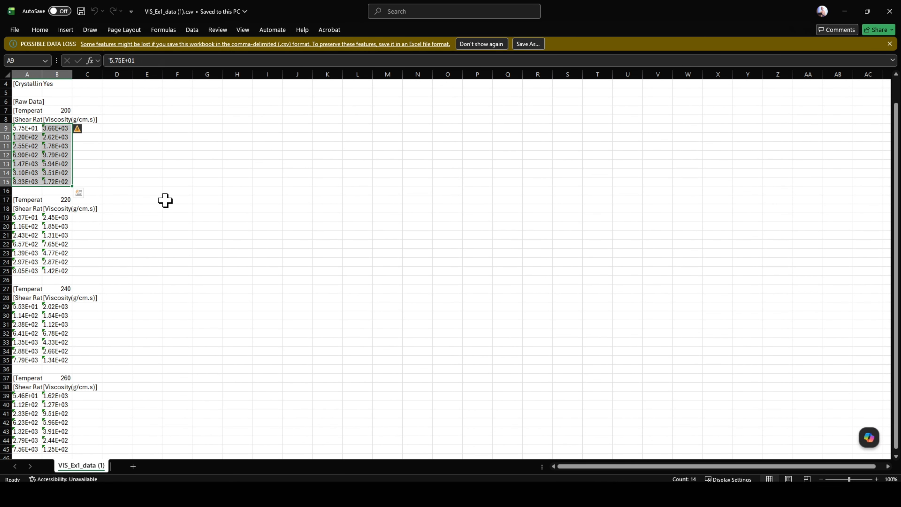
pyautogui.click(124, 184)
pyautogui.moveTo(25, 127); pyautogui.dragTo(57, 181)
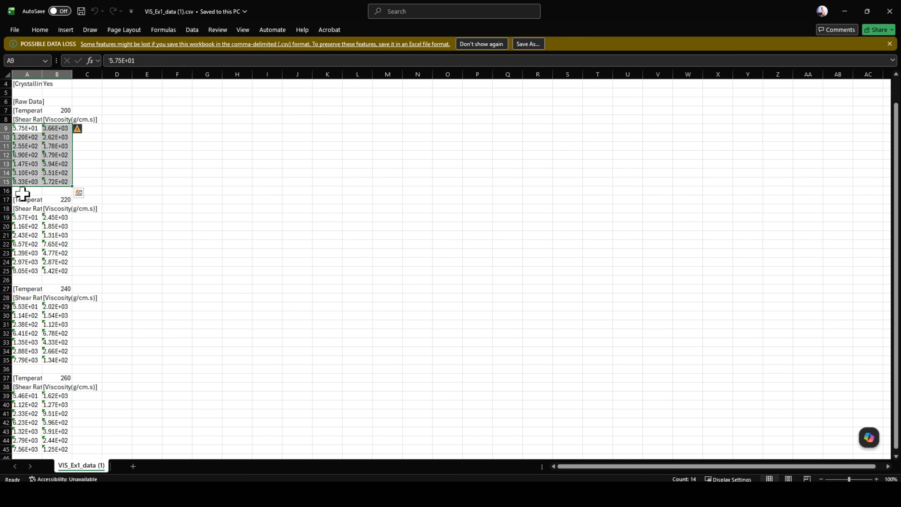
pyautogui.click(119, 190)
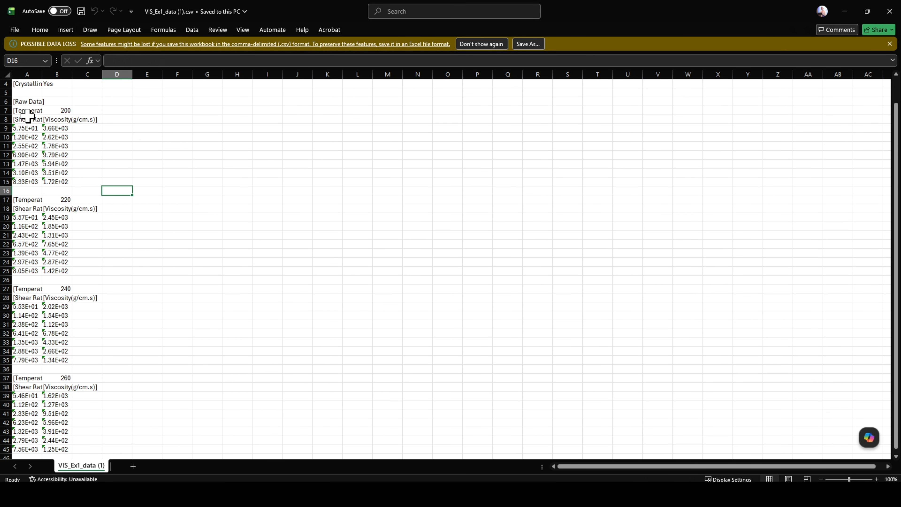
pyautogui.scroll(-4, 36, 301)
pyautogui.scroll(5, 36, 301)
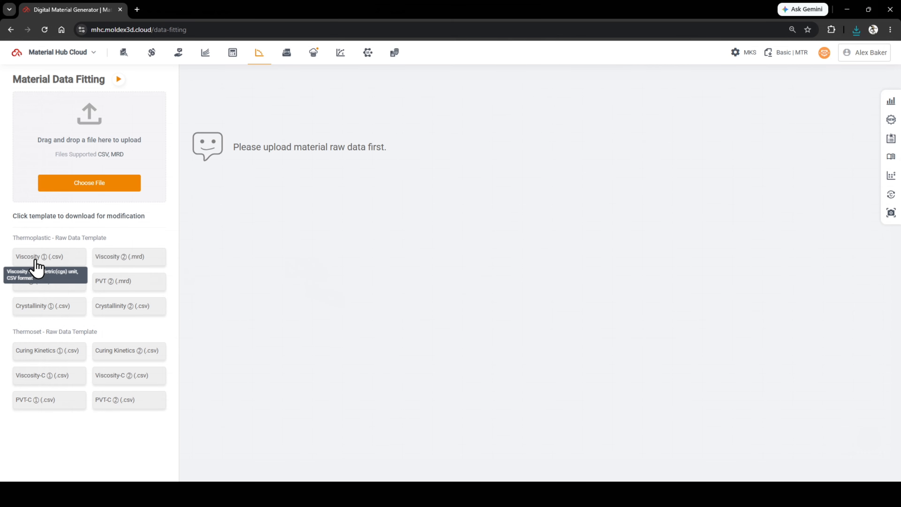
# - Upload VIS_Ex1_data (1).csv as the raw data, and check the polymer type cell of VIS_Ex1_data (2).csv in Excel
pyautogui.click(81, 191)
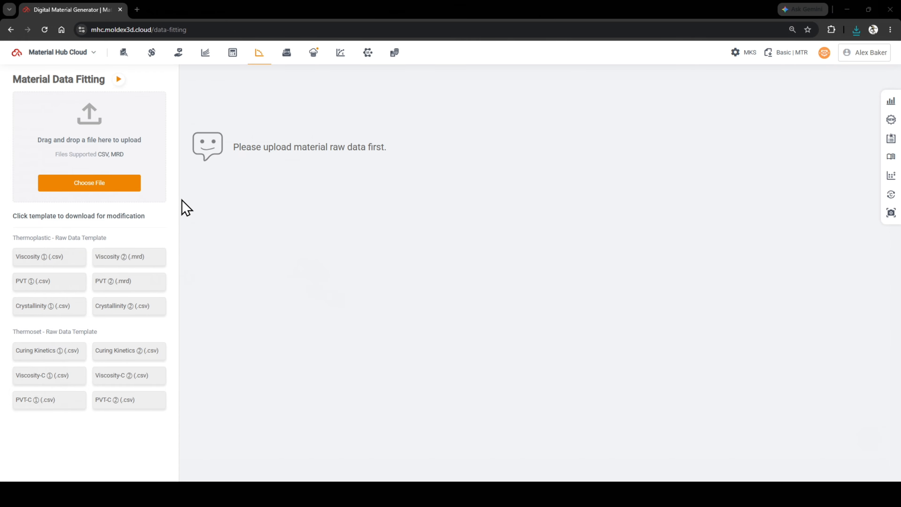
pyautogui.click(91, 89)
pyautogui.doubleClick(92, 89)
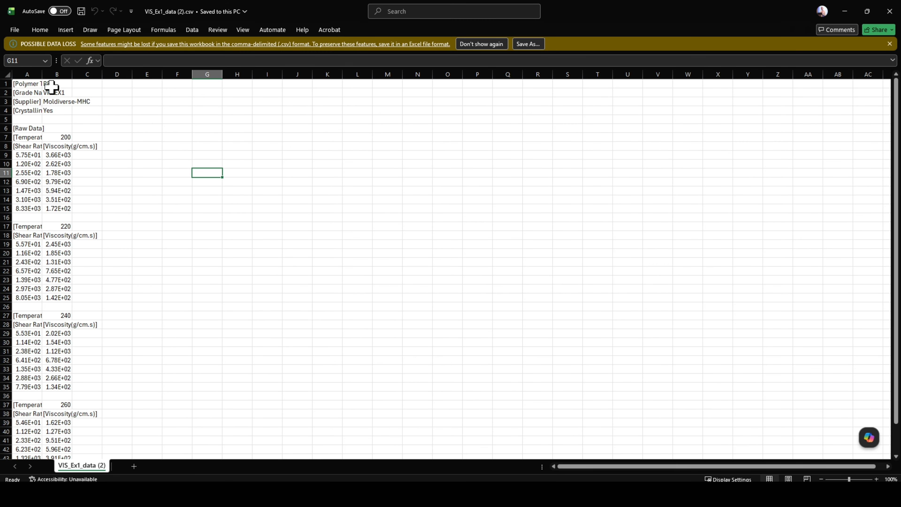
pyautogui.click(51, 85)
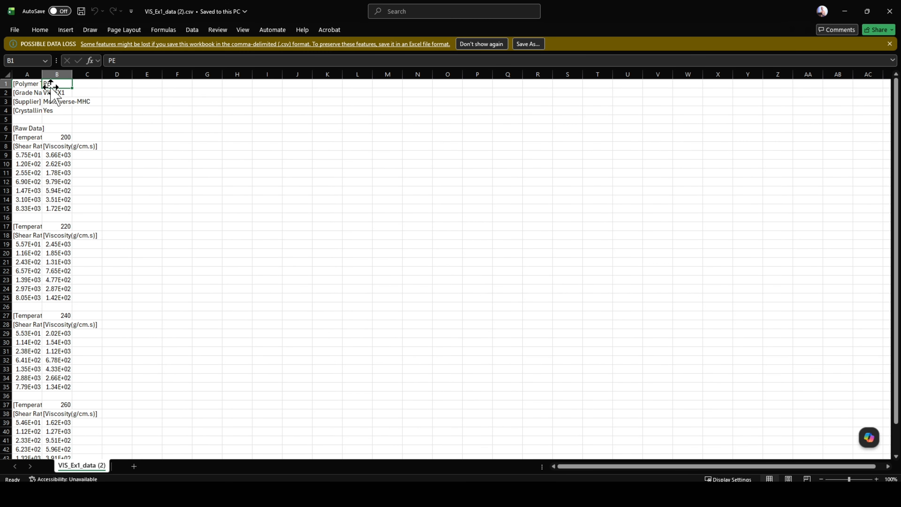
pyautogui.click(843, 12)
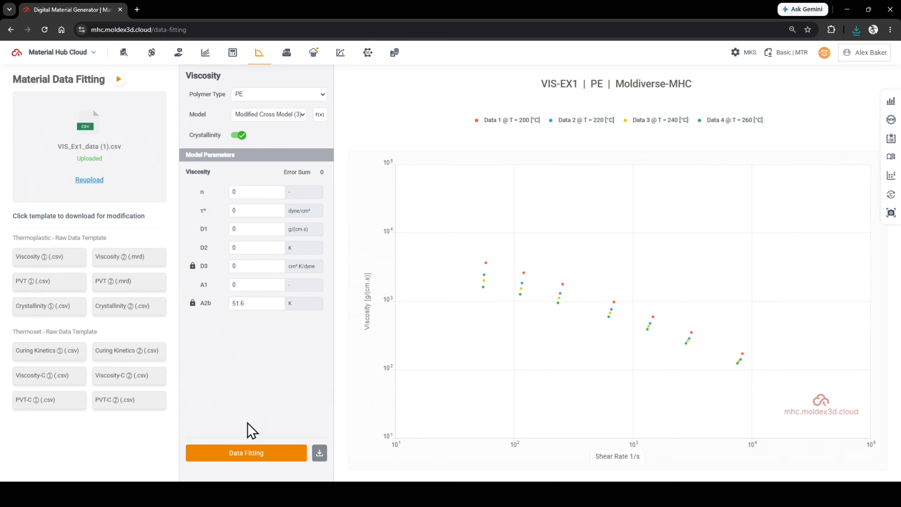
# - Fit the viscosity data with Modified Cross Model (3) and review the model parameters n to D1
pyautogui.click(254, 454)
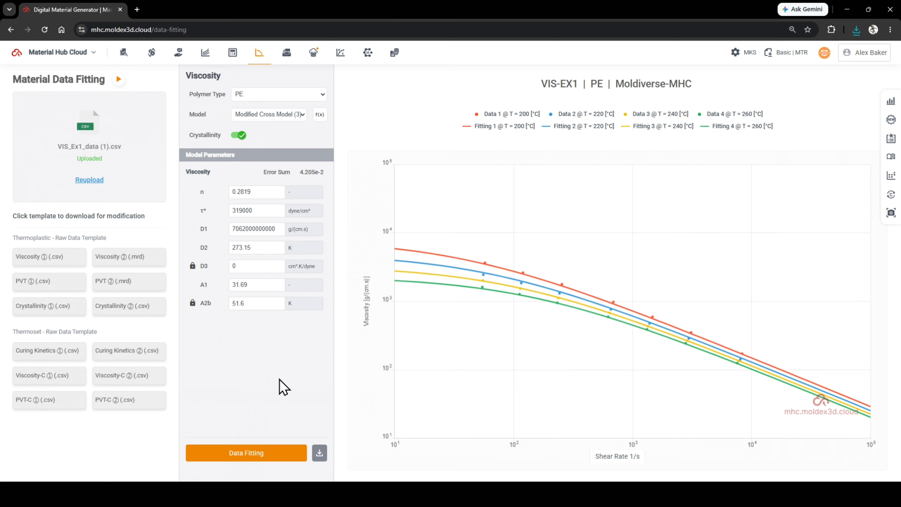
pyautogui.doubleClick(250, 191)
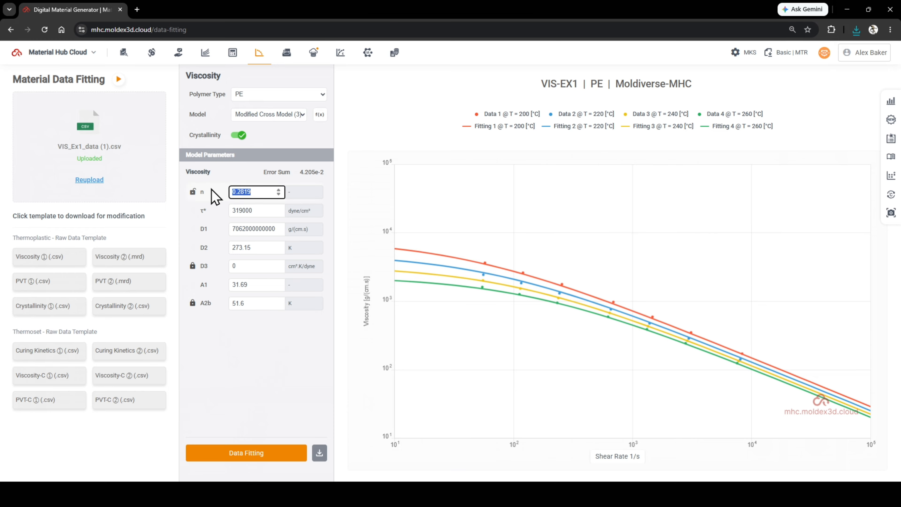
pyautogui.press('Tab')
pyautogui.doubleClick(261, 229)
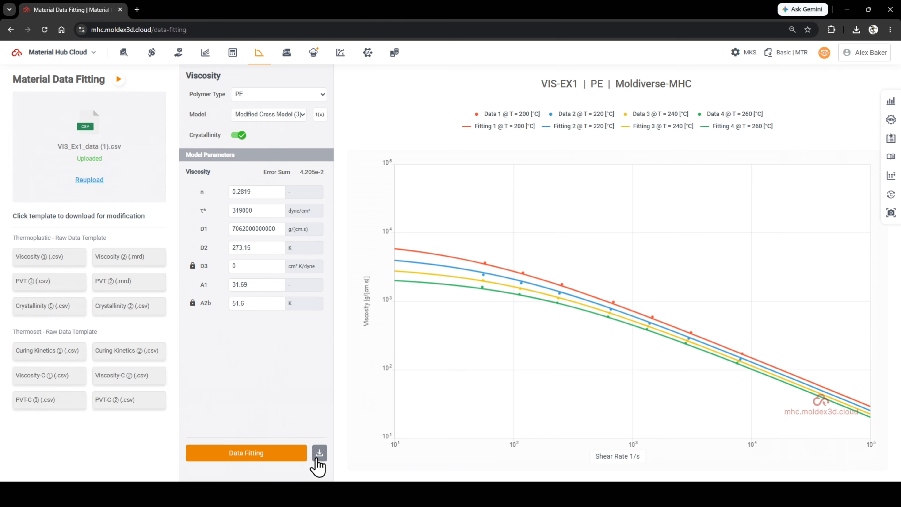
# - Download the viscosity fitting result and open VIS_Ex1_data (1)_fitted.csv in Excel
pyautogui.click(320, 453)
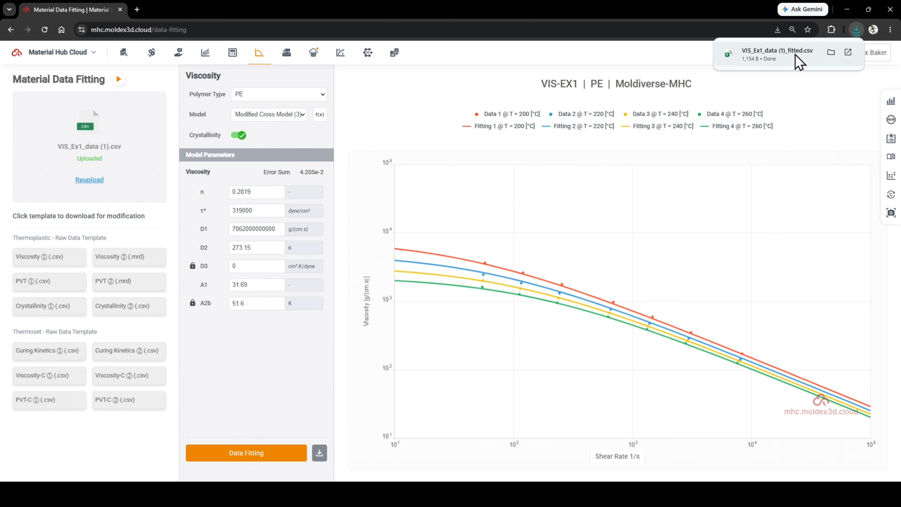
pyautogui.click(775, 60)
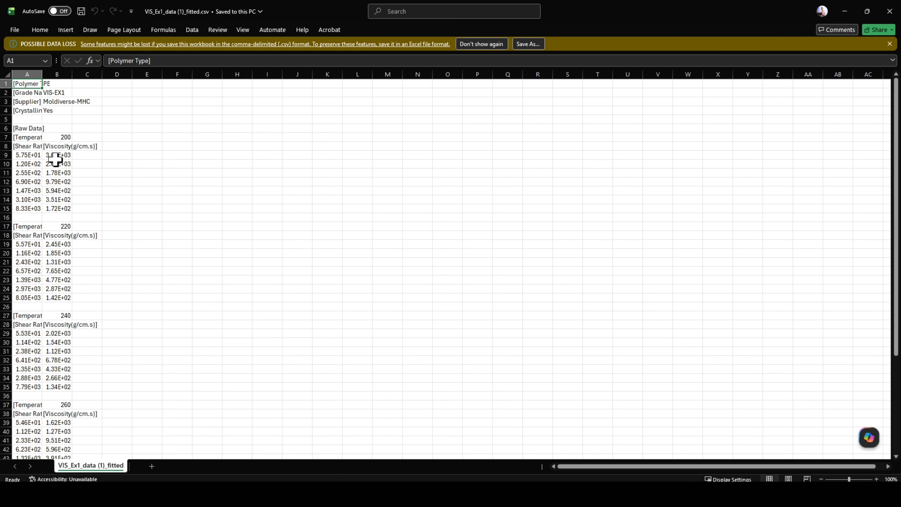
# - Examine the raw data and the Fitting Result section of the fitted file, and close the open workbooks
pyautogui.moveTo(27, 85); pyautogui.dragTo(57, 405)
pyautogui.scroll(-6, 142, 281)
pyautogui.scroll(-4, 142, 281)
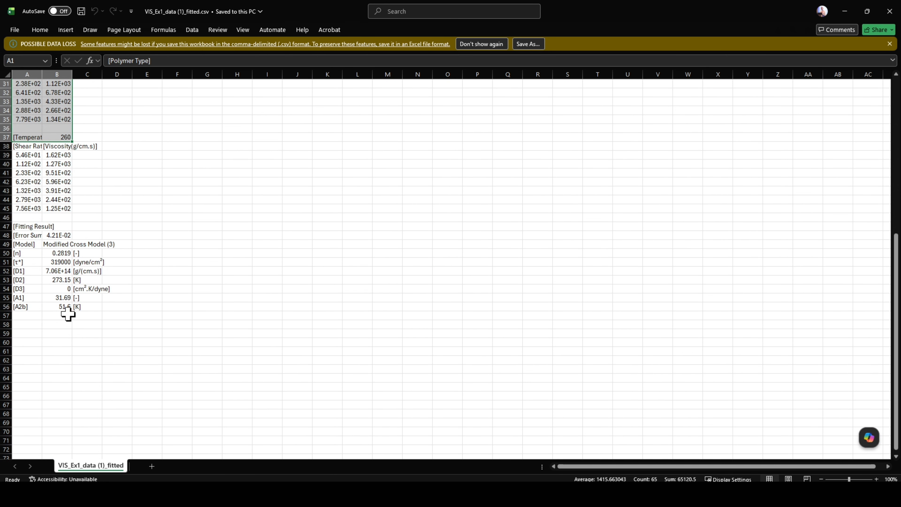
pyautogui.moveTo(24, 228); pyautogui.dragTo(66, 306)
pyautogui.click(205, 306)
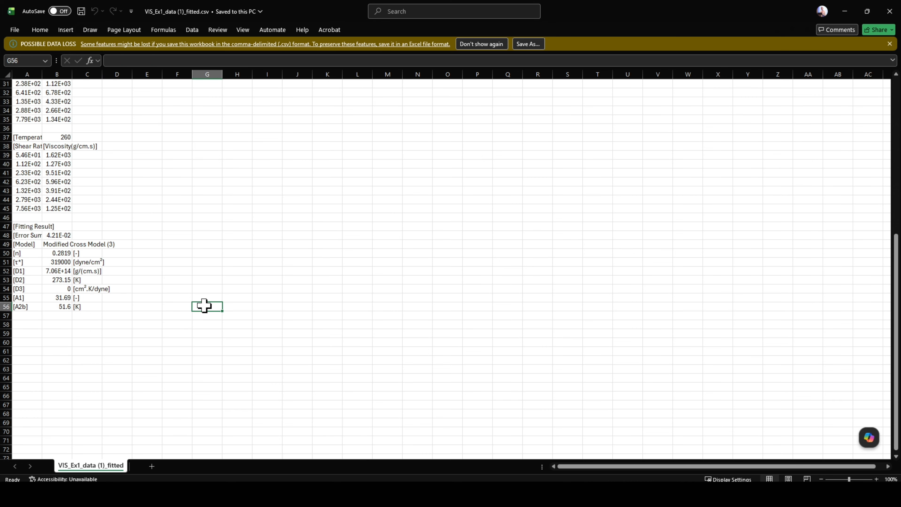
pyautogui.moveTo(20, 228); pyautogui.dragTo(80, 307)
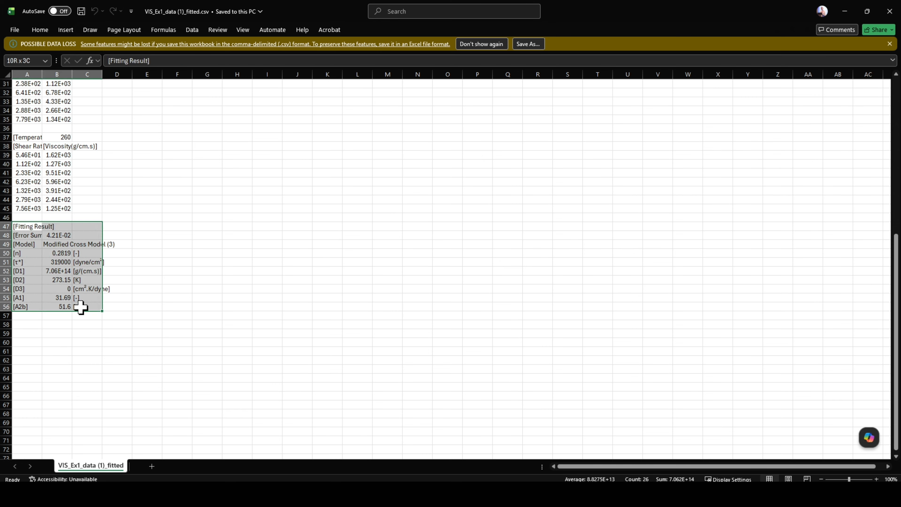
pyautogui.click(291, 324)
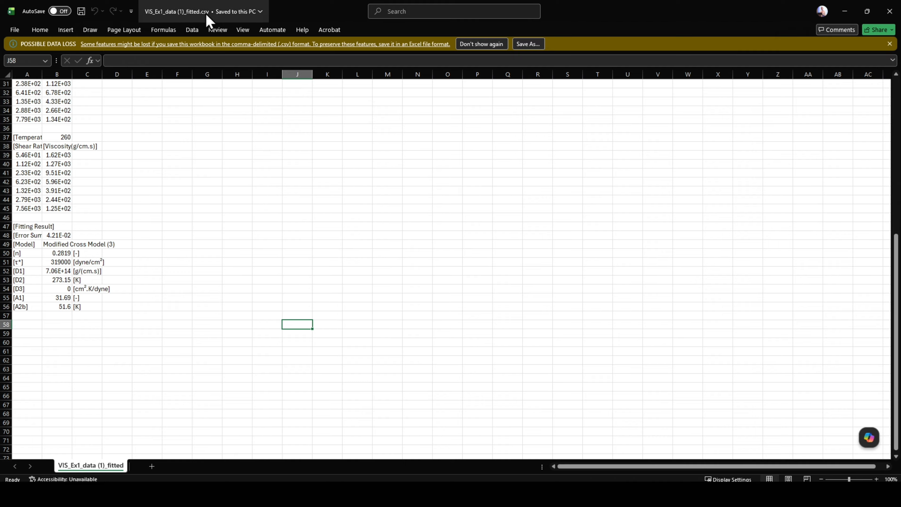
pyautogui.click(894, 14)
pyautogui.click(889, 11)
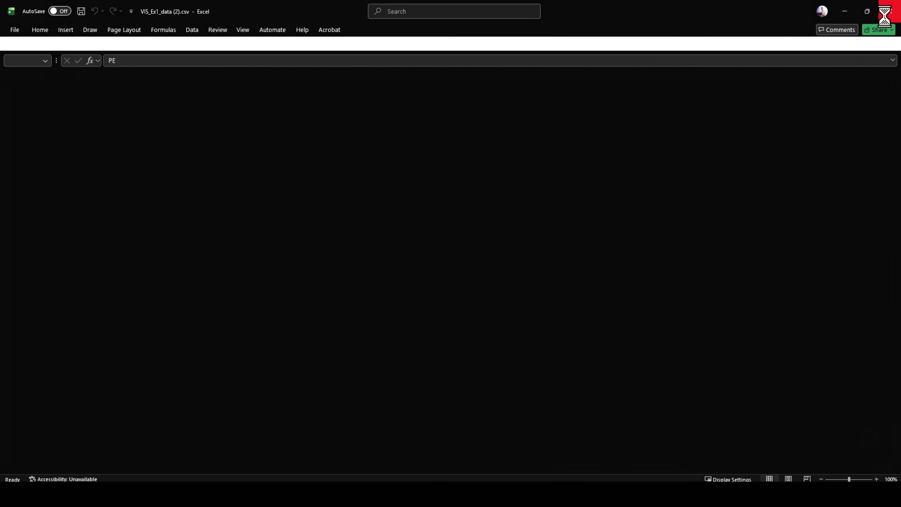
# - Download the PVT ① (.csv) template and upload PVT_Ex1_data (1).csv in place of the viscosity data
pyautogui.click(21, 282)
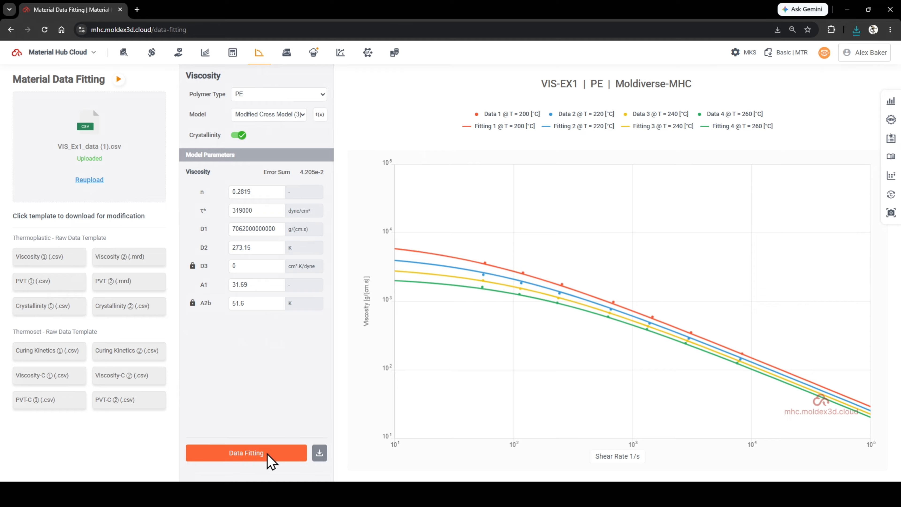
pyautogui.click(97, 181)
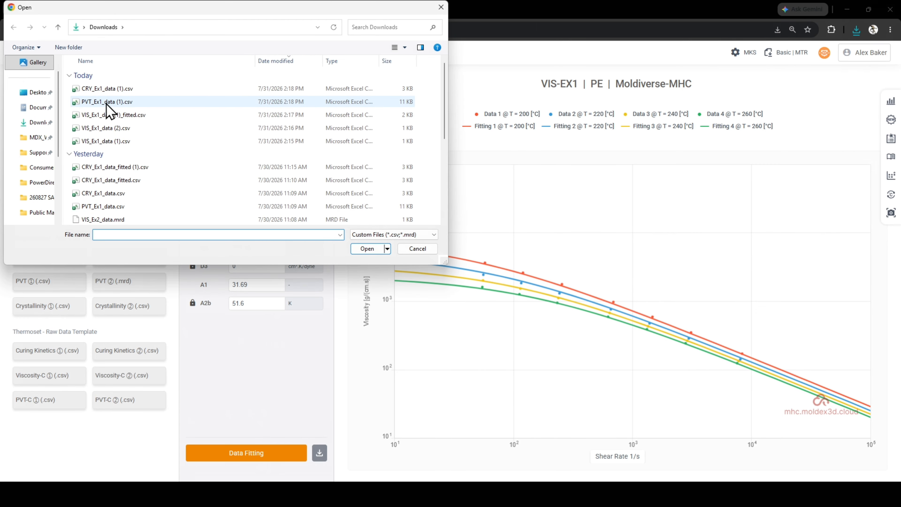
pyautogui.doubleClick(108, 101)
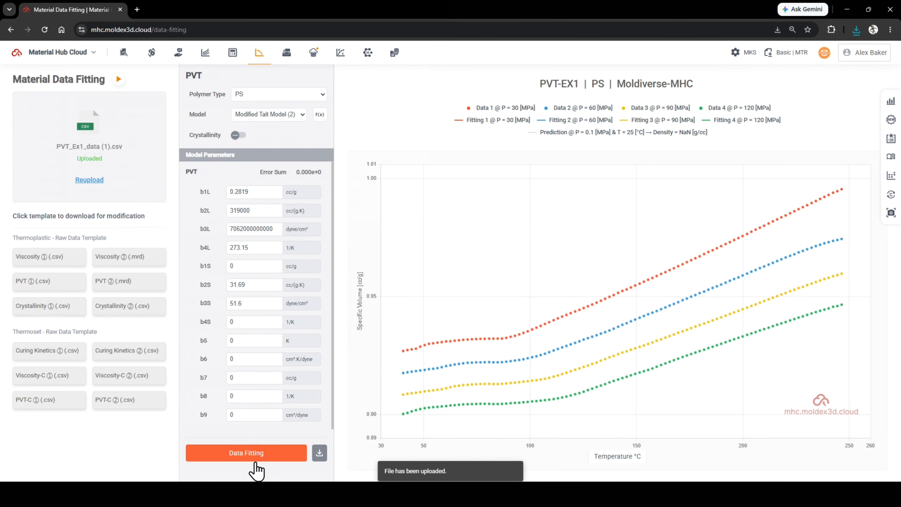
# - Fit the PVT data with Modified Tait Model (2) and download the fitting result
pyautogui.click(258, 459)
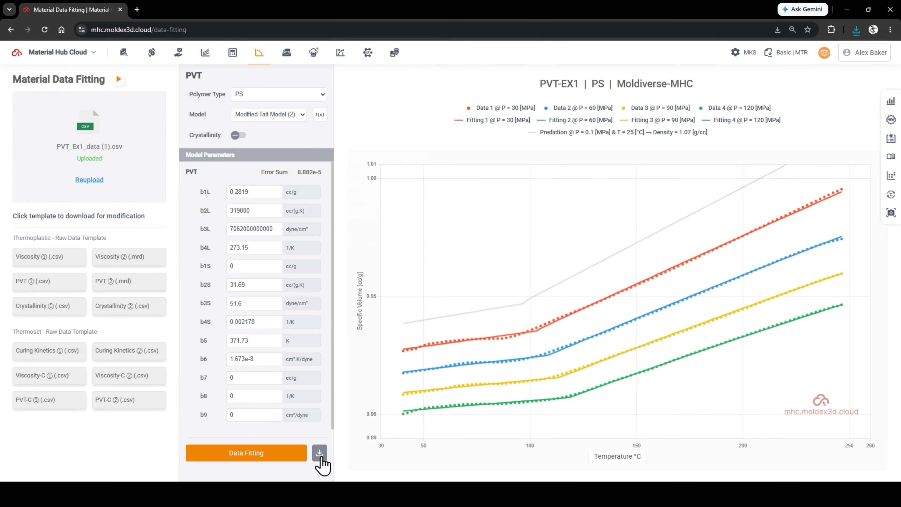
pyautogui.click(320, 457)
# - Upload CRY_Ex1_data (1).csv in place of the PVT data and fit its crystallinity with the Nakamura Model
pyautogui.click(90, 180)
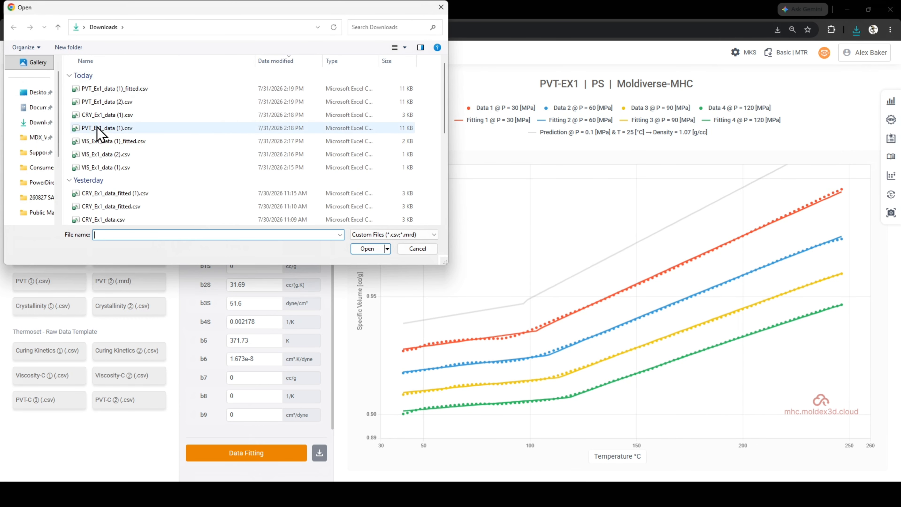
pyautogui.doubleClick(99, 116)
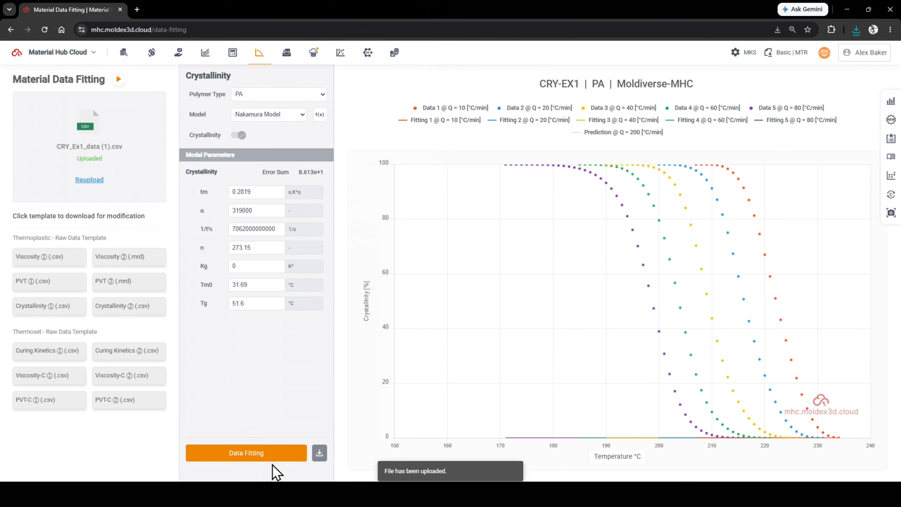
pyautogui.click(271, 458)
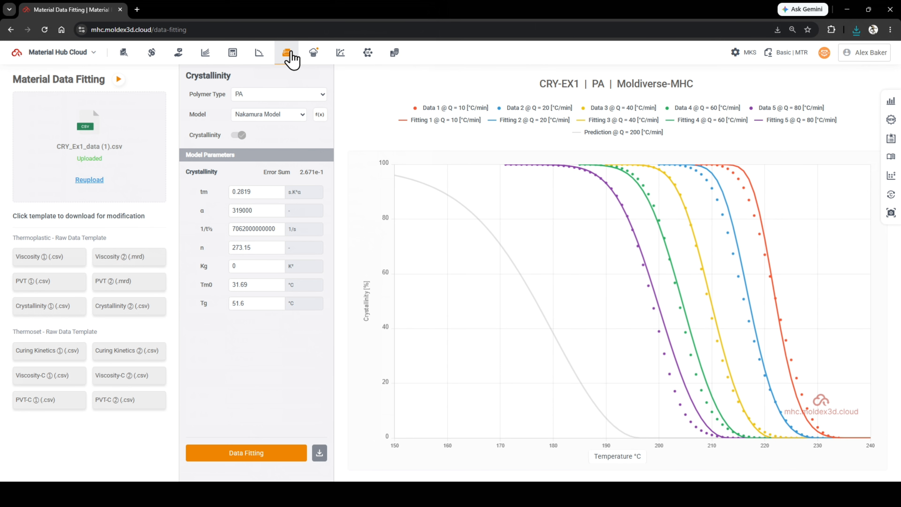
# - Open the Digital Material Generator, show the viscosity properties, and set the polymer type to PE
pyautogui.click(289, 53)
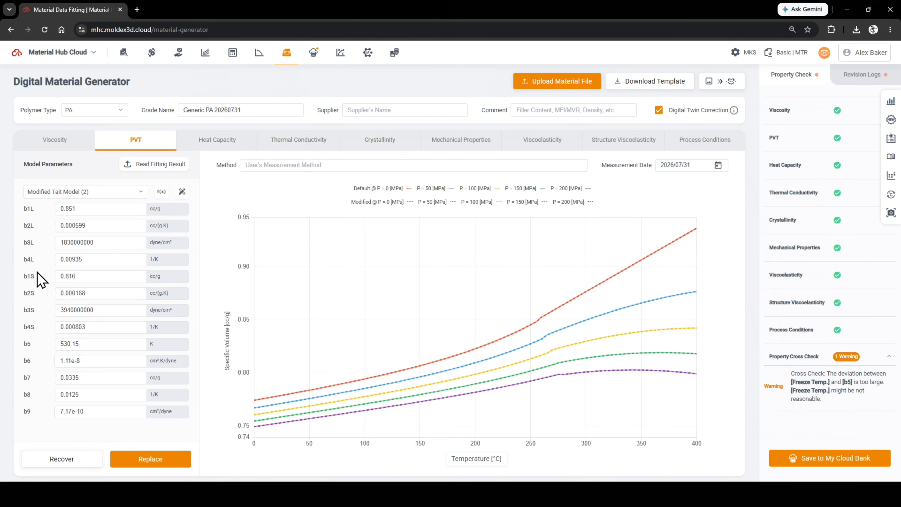
pyautogui.click(52, 146)
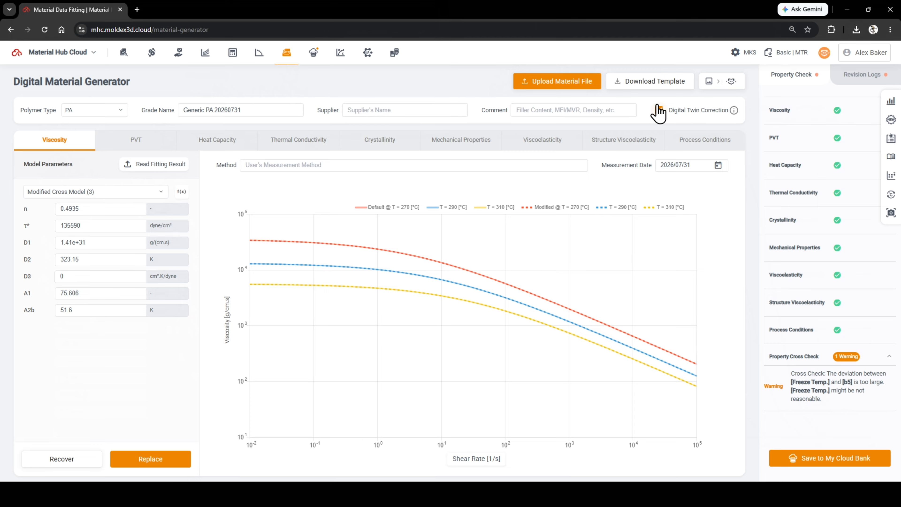
pyautogui.click(86, 112)
pyautogui.scroll(-3, 90, 204)
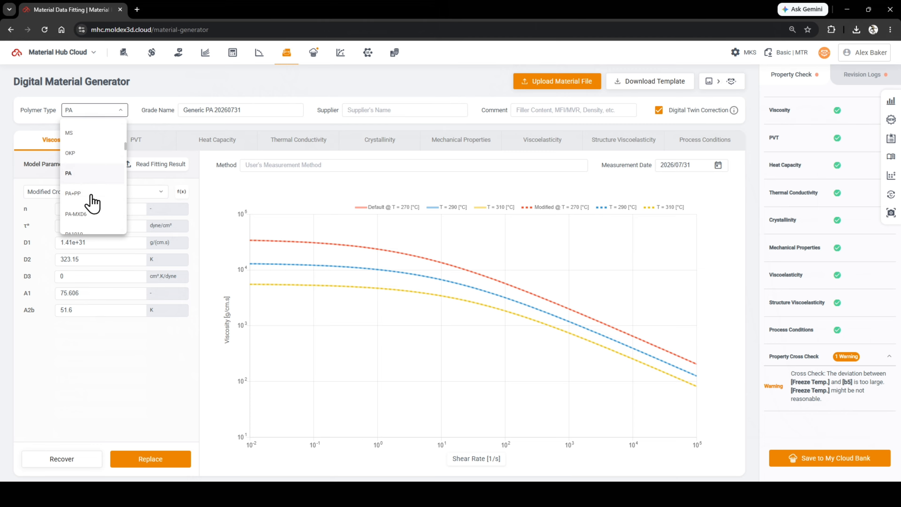
pyautogui.scroll(-5, 92, 203)
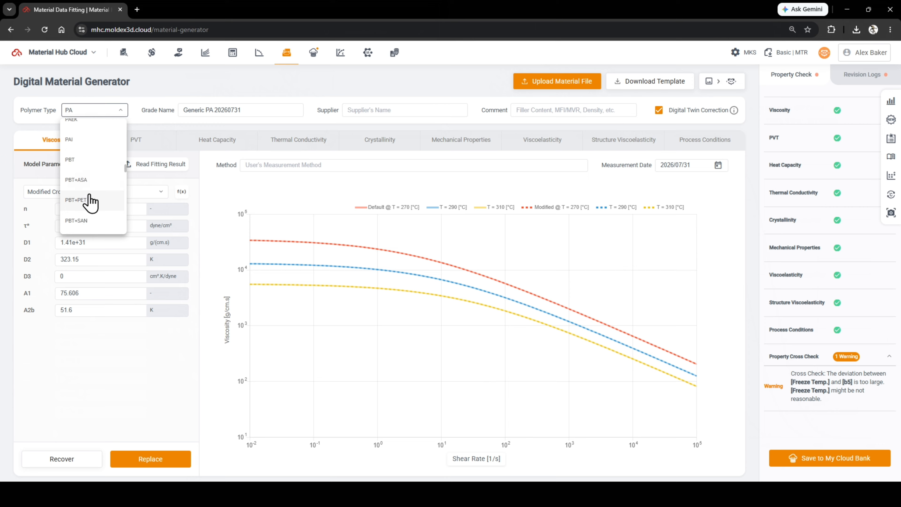
pyautogui.scroll(-2, 90, 202)
pyautogui.click(81, 175)
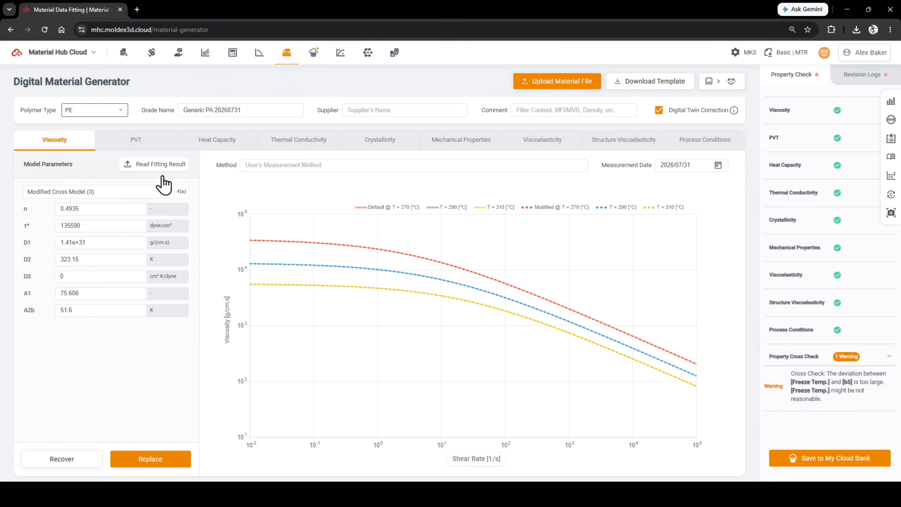
# - Keep the generic grade name and fill in the supplier as User and the comment as Test Data
pyautogui.click(254, 109)
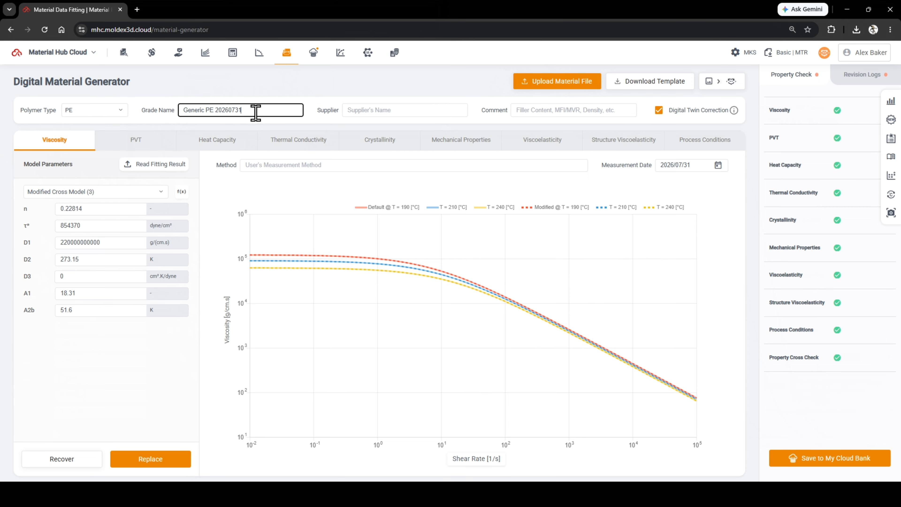
pyautogui.moveTo(256, 113); pyautogui.dragTo(204, 112)
pyautogui.doubleClick(231, 110)
pyautogui.click(379, 114)
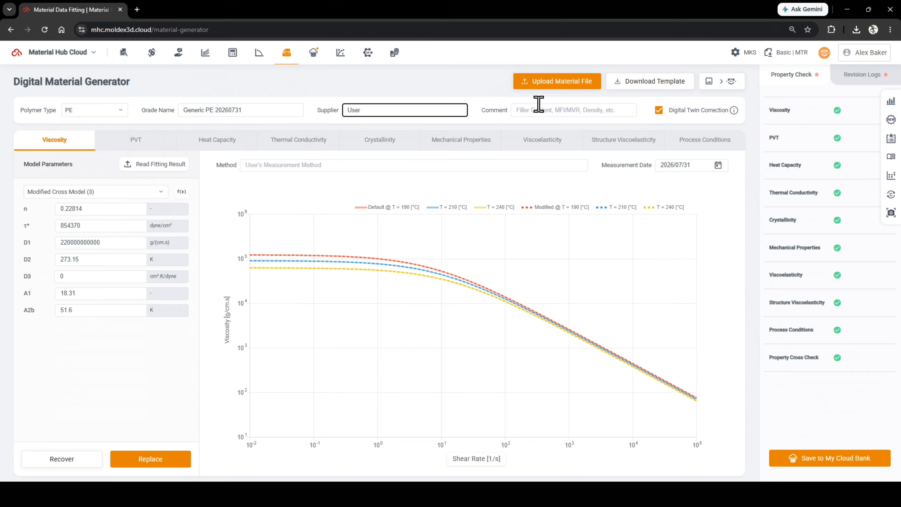
pyautogui.click(547, 109)
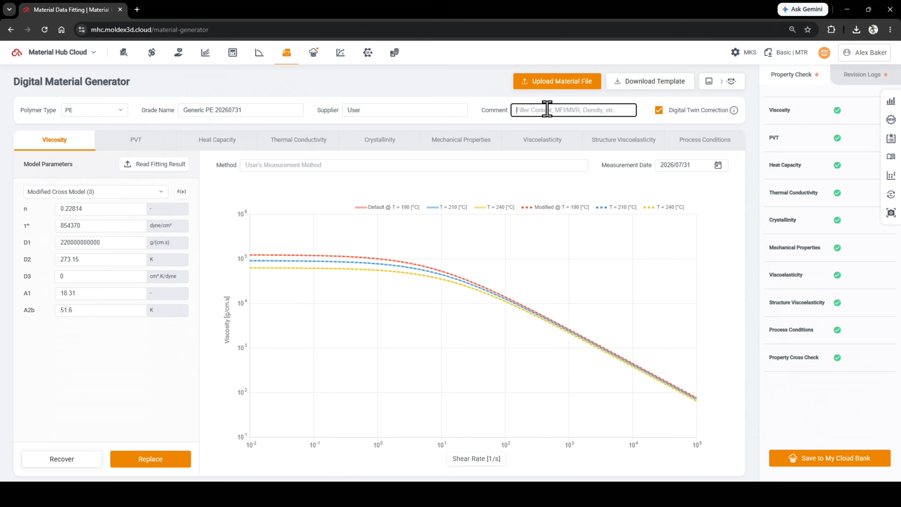
pyautogui.write('Test Data')
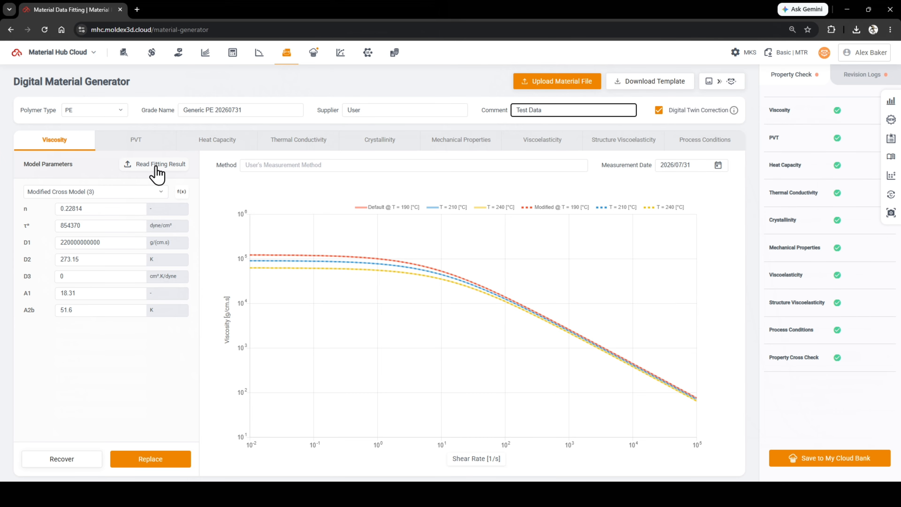
# - Read the fitting results VIS_Ex1_data (1)_fitted.csv into the viscosity properties and PVT_Ex1_data (1)_fitted.csv into the PVT properties
pyautogui.click(146, 166)
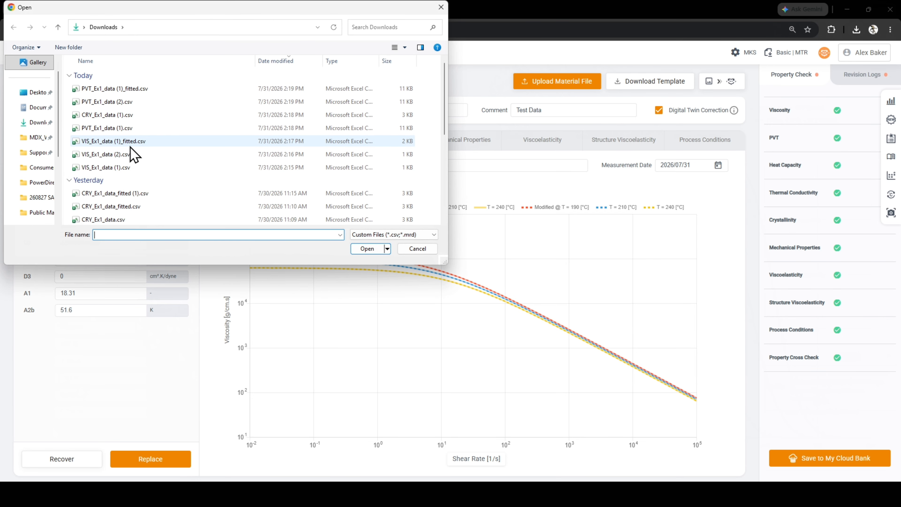
pyautogui.doubleClick(132, 142)
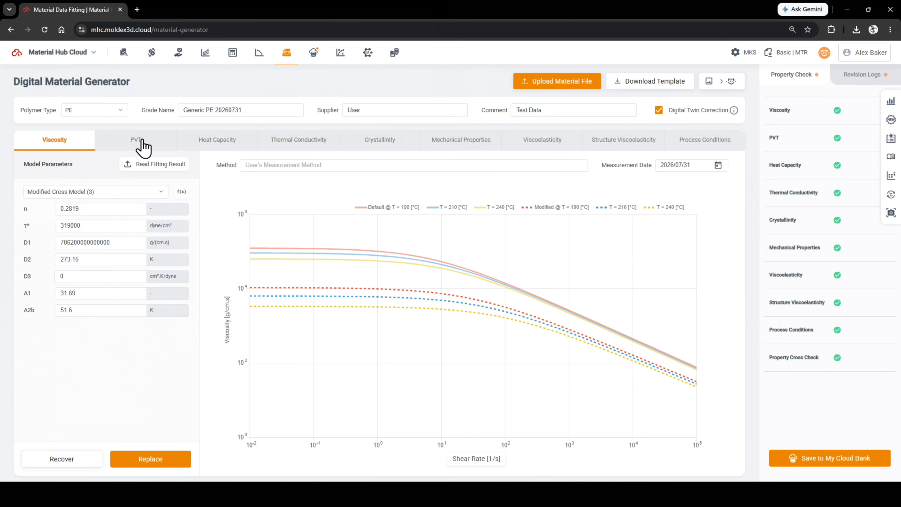
pyautogui.click(143, 147)
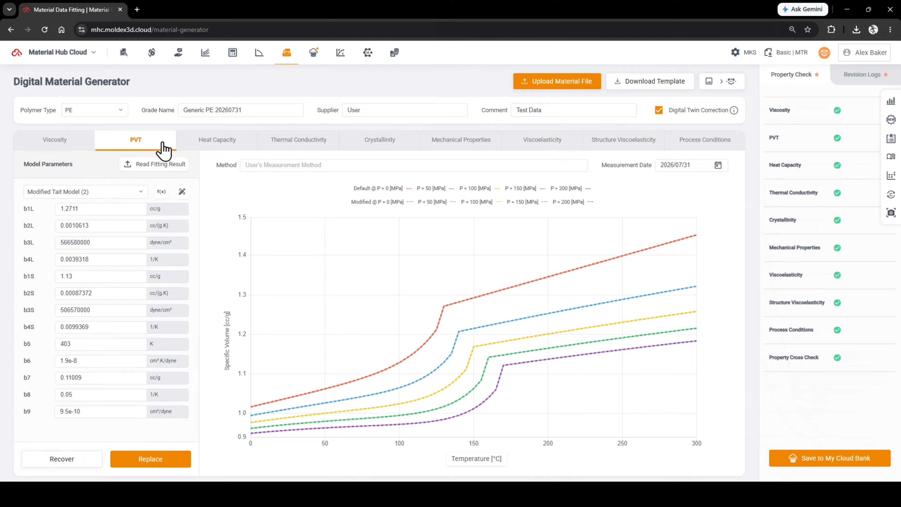
pyautogui.click(161, 165)
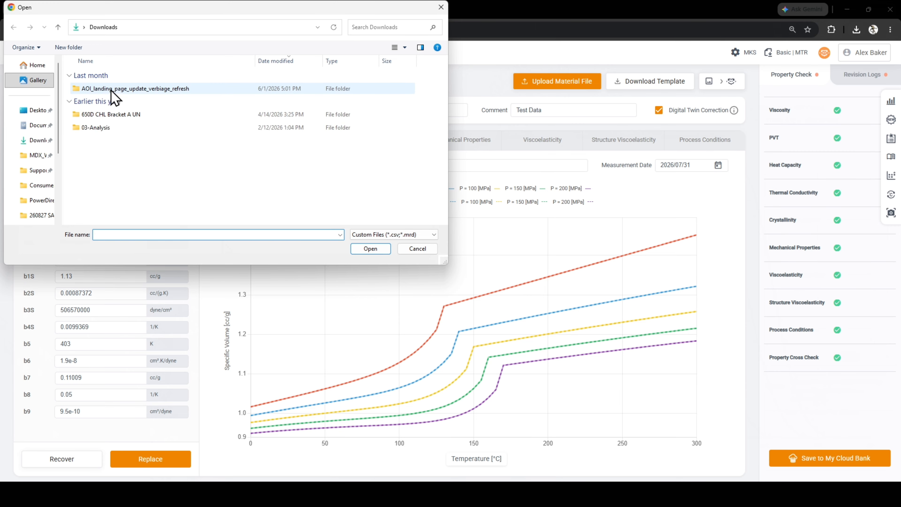
pyautogui.doubleClick(112, 91)
pyautogui.doubleClick(114, 91)
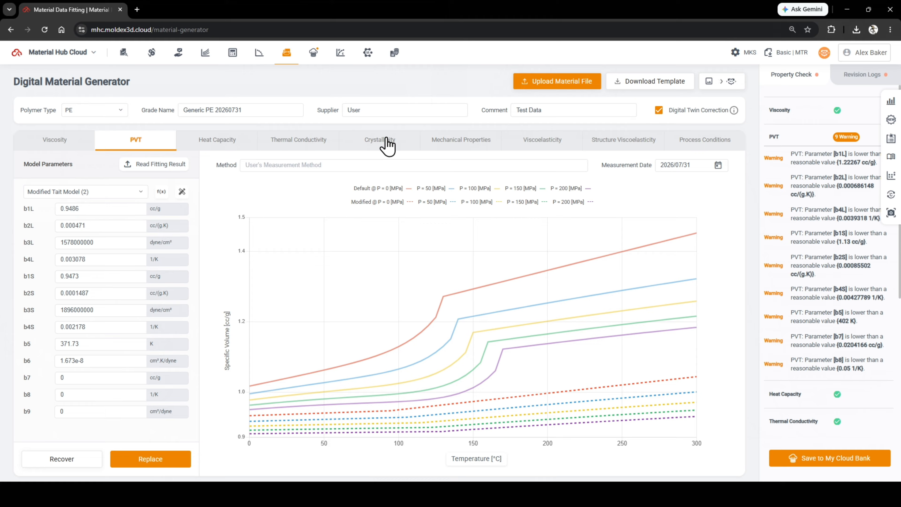
# - Read the fitting result CRY_Ex1_data_fitted (1).csv into the crystallinity properties
pyautogui.click(388, 149)
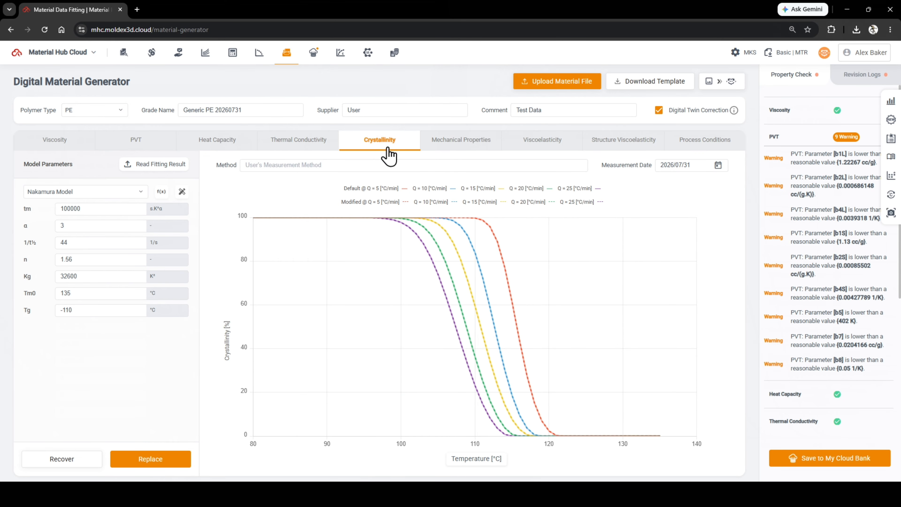
pyautogui.click(158, 166)
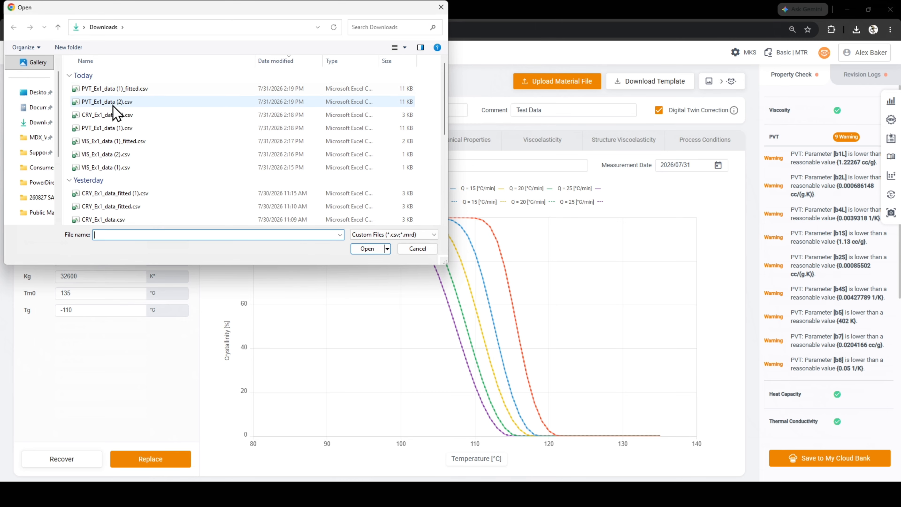
pyautogui.doubleClick(121, 195)
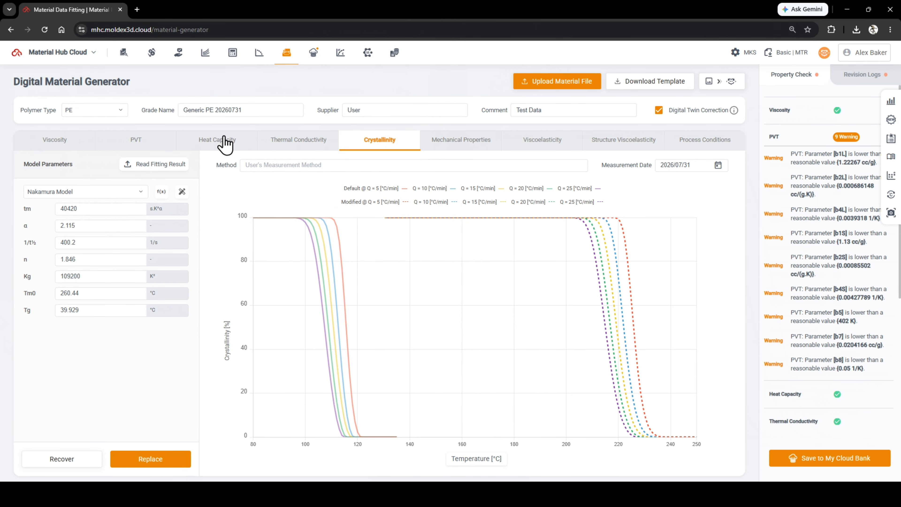
# - Review the tabulated heat capacity and thermal conductivity data of the material
pyautogui.click(223, 144)
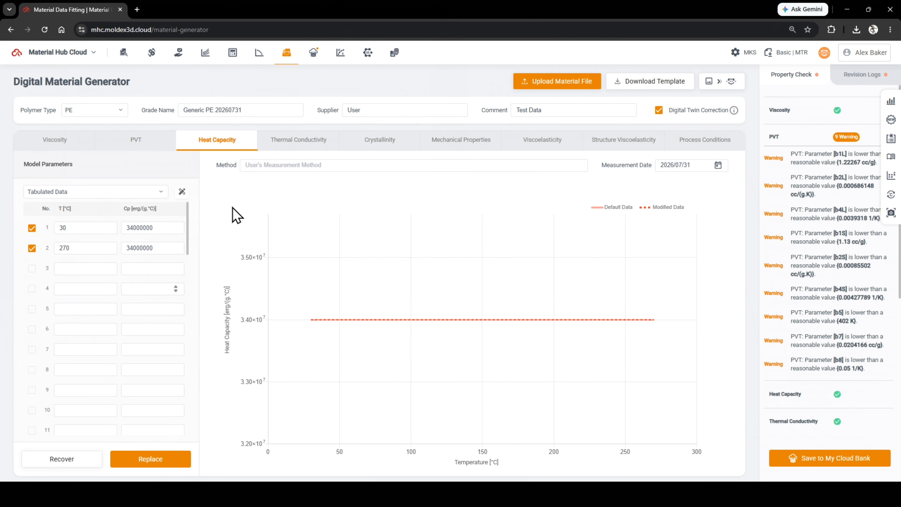
pyautogui.click(301, 148)
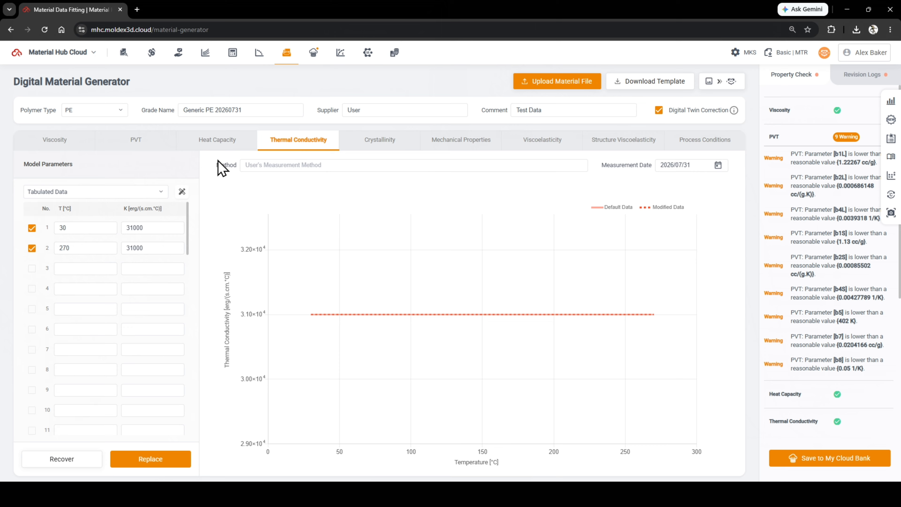
pyautogui.click(236, 144)
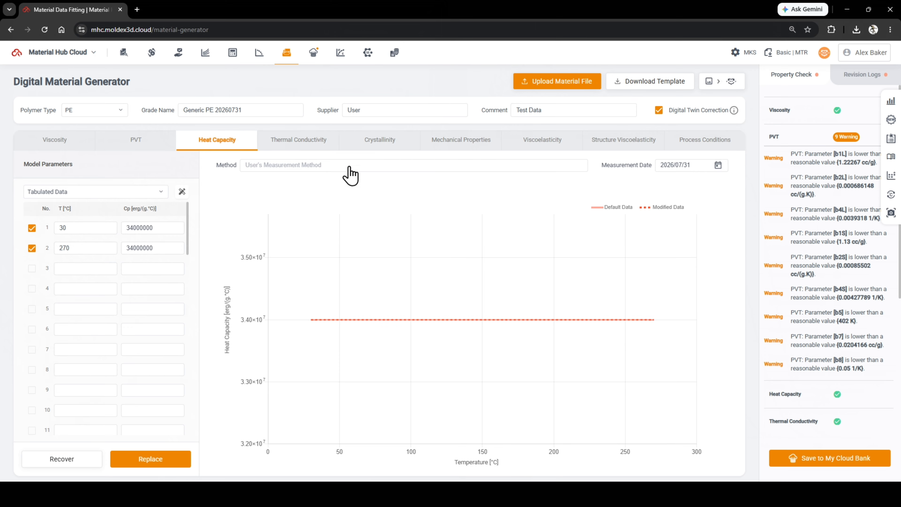
pyautogui.click(315, 144)
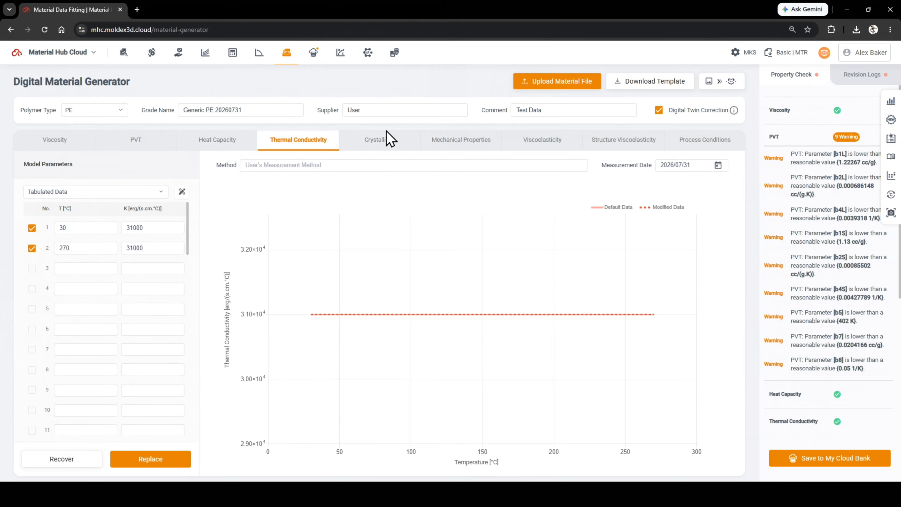
# - Set the mechanical properties model to Fiber-Filled Polymer-Experimental Properties and inspect the fiber weight and density in its Fiber Property Setting
pyautogui.click(461, 140)
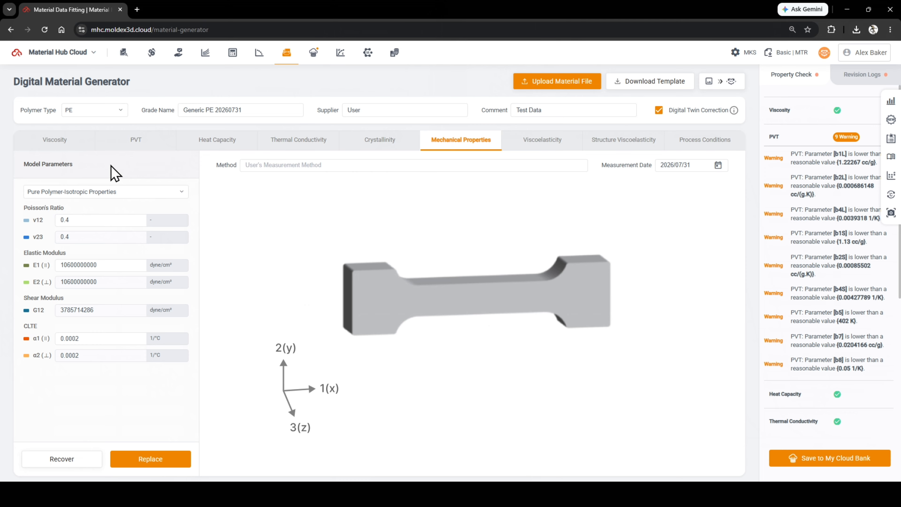
pyautogui.click(162, 193)
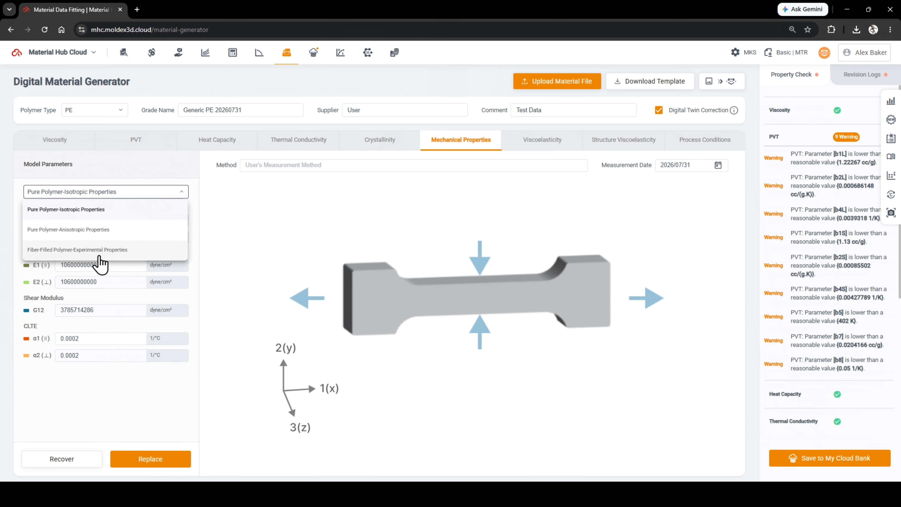
pyautogui.click(69, 257)
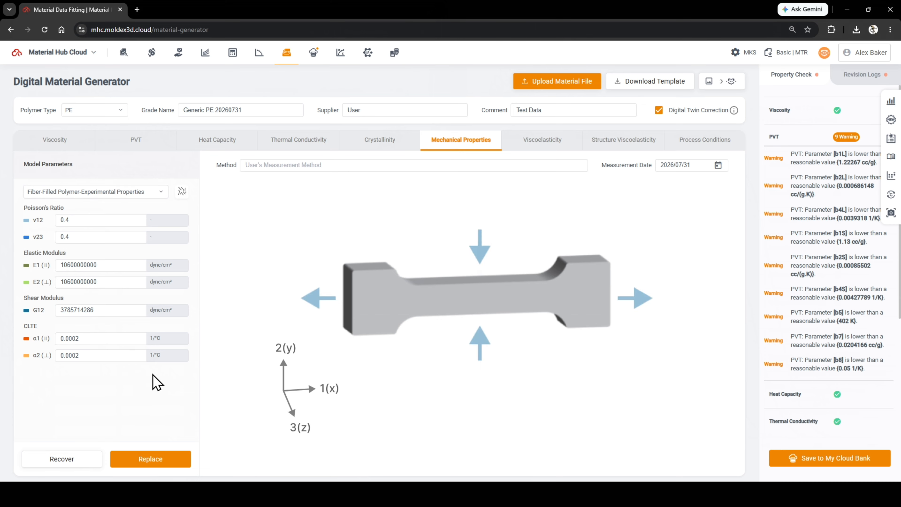
pyautogui.middleClick(124, 330)
pyautogui.click(237, 224)
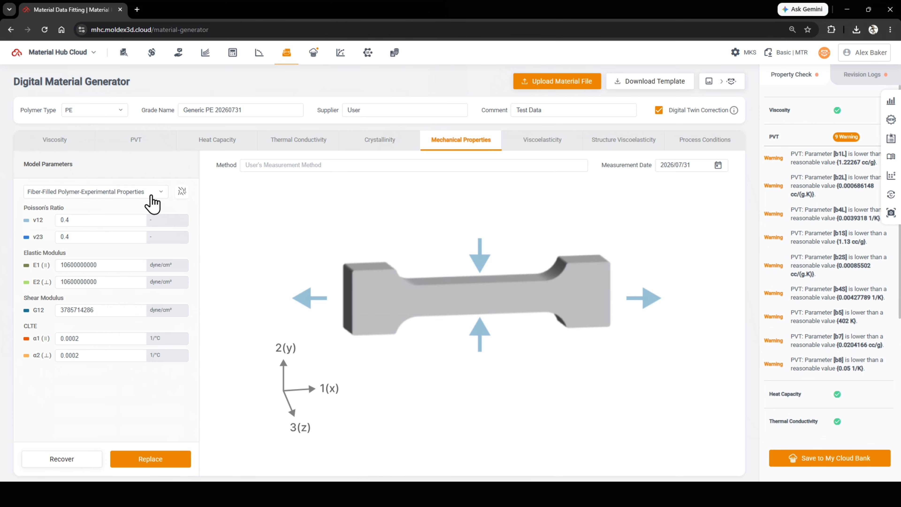
pyautogui.click(182, 192)
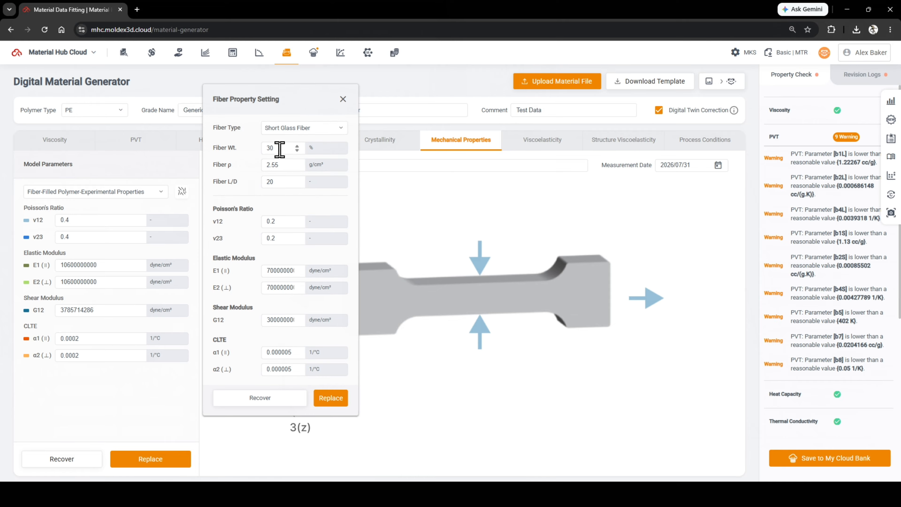
pyautogui.moveTo(279, 149); pyautogui.dragTo(260, 169)
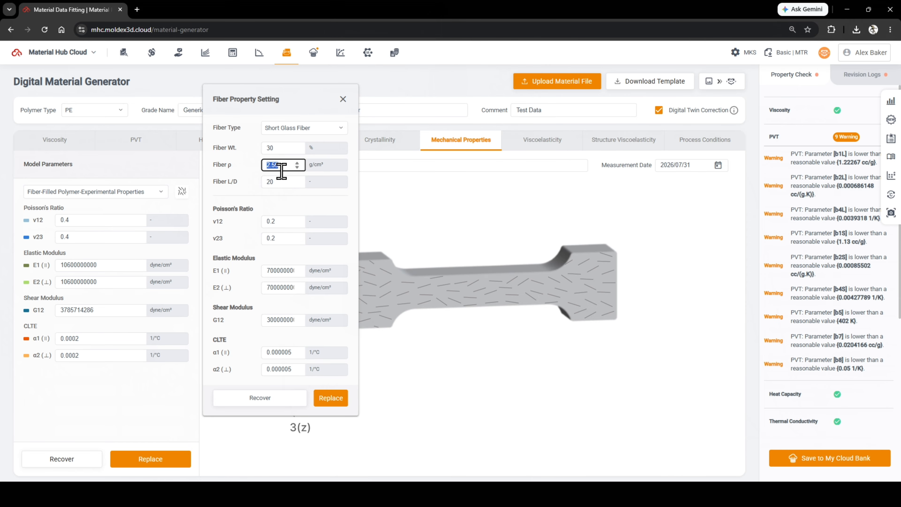
# - Review the material's viscoelasticity, structure viscoelasticity and process conditions
pyautogui.click(553, 141)
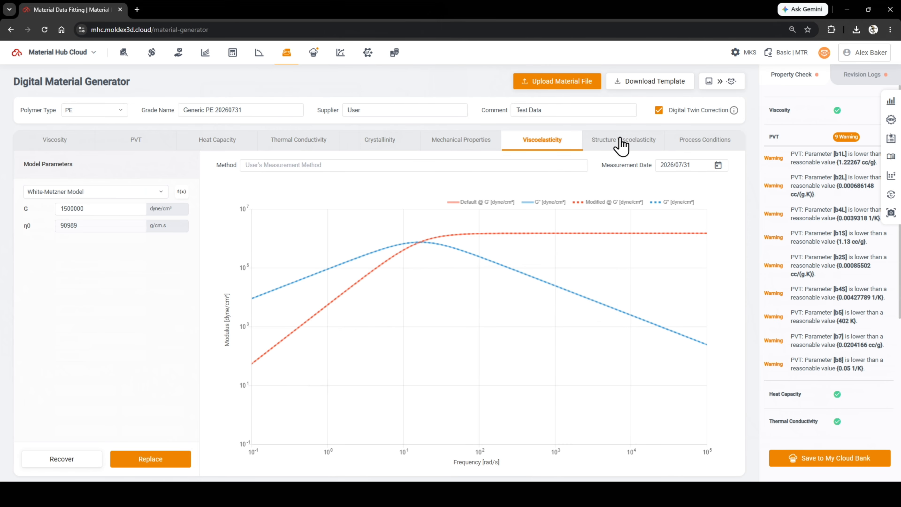
pyautogui.click(626, 147)
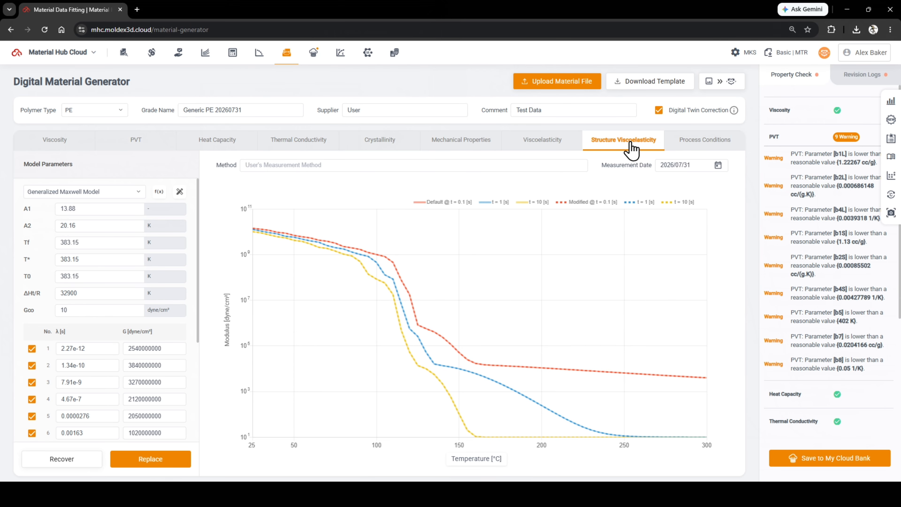
pyautogui.click(543, 147)
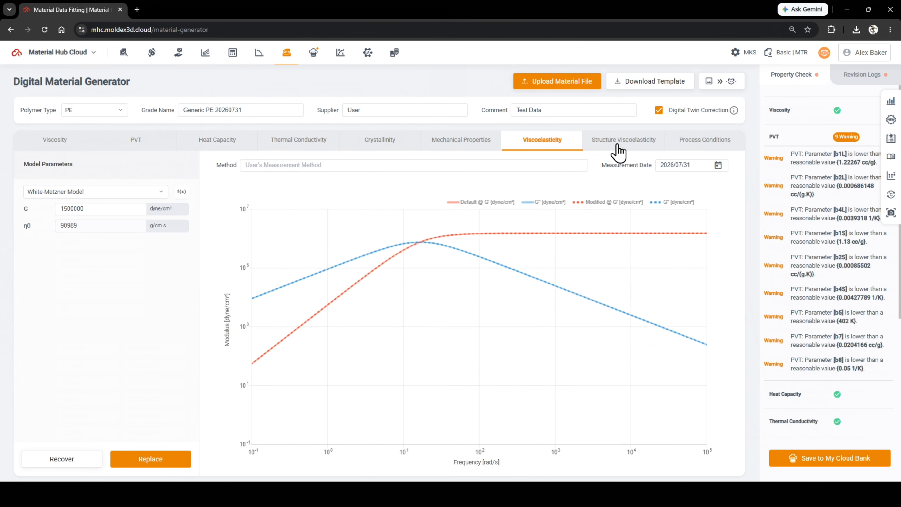
pyautogui.click(618, 152)
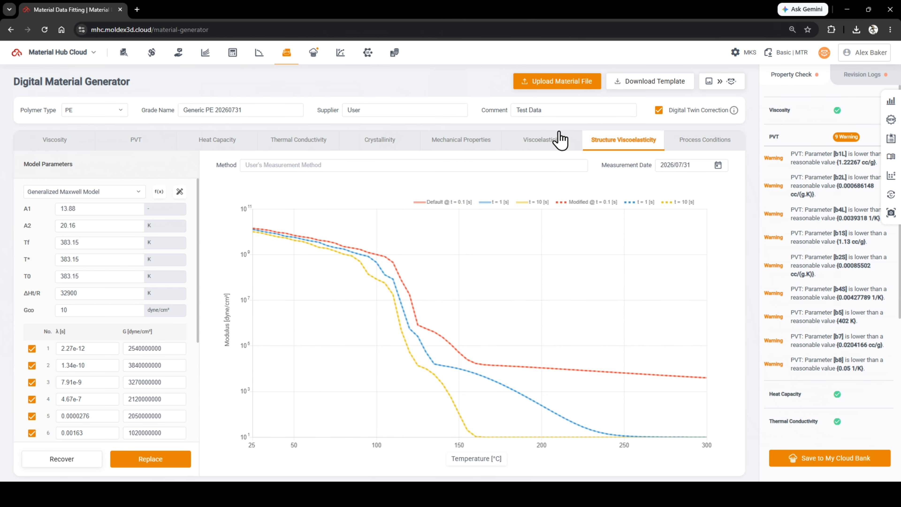
pyautogui.click(549, 147)
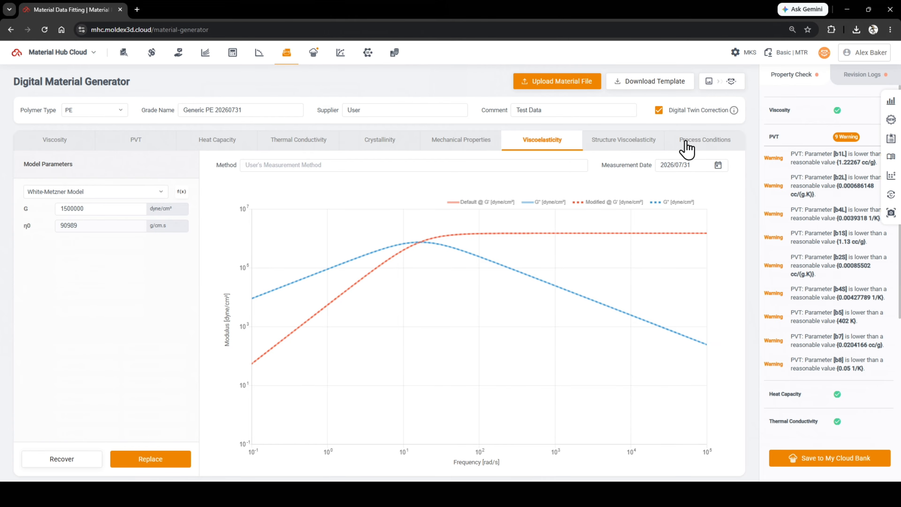
pyautogui.click(707, 149)
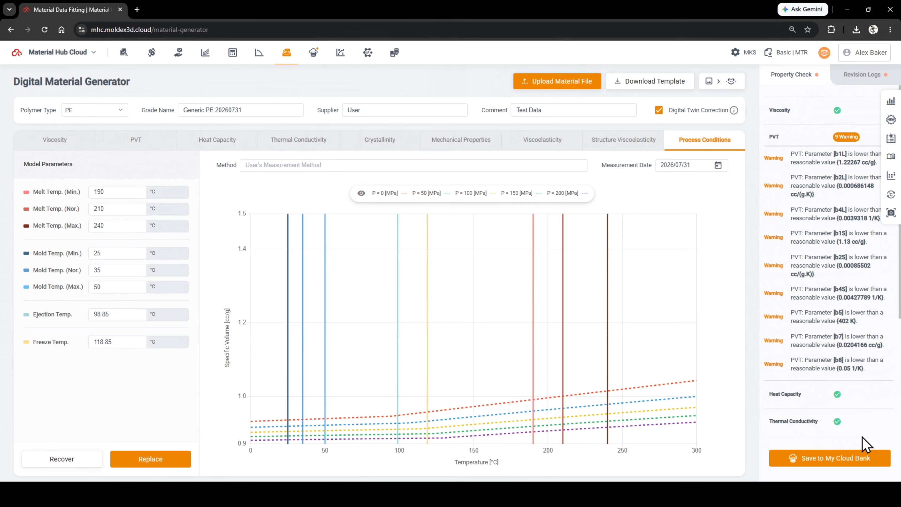
# - Save the material to My Cloud Bank and download its .mtr file
pyautogui.click(831, 459)
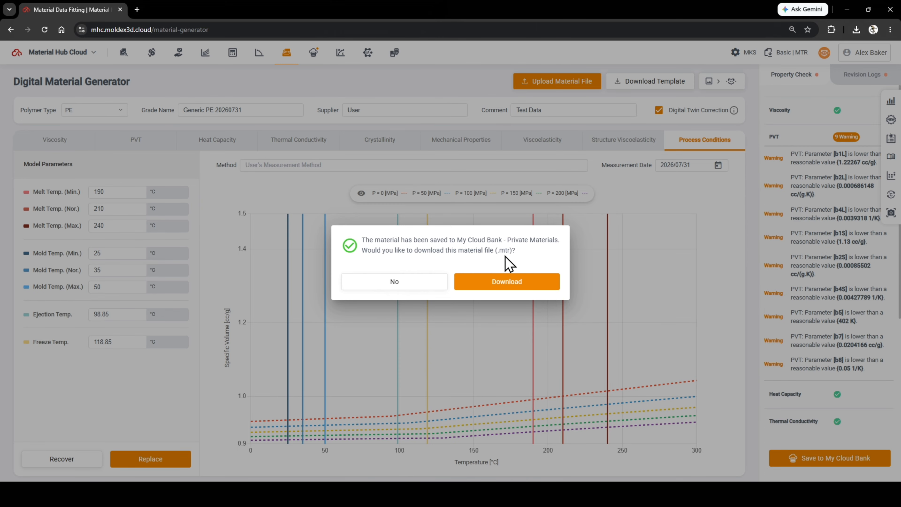
pyautogui.click(506, 285)
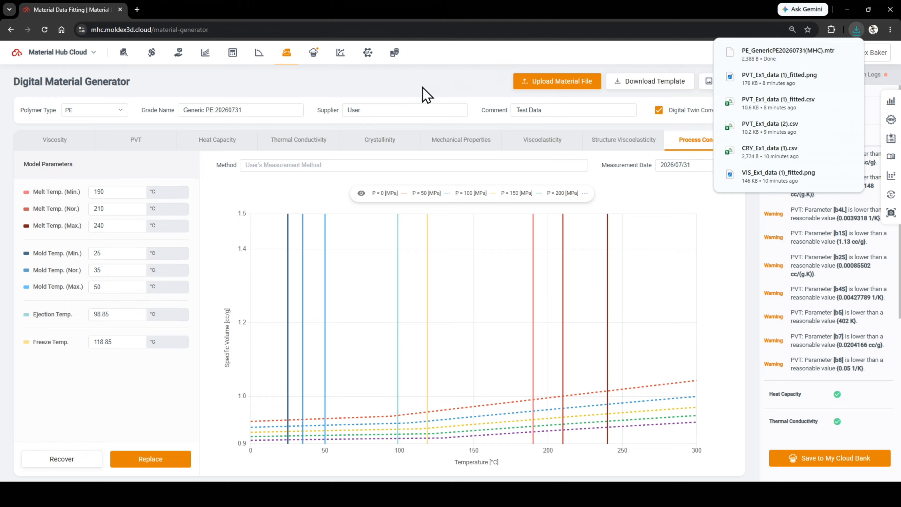
# - Look up the saved Generic PE 20260731 entry among the Private Materials in My Cloud Bank
pyautogui.click(312, 56)
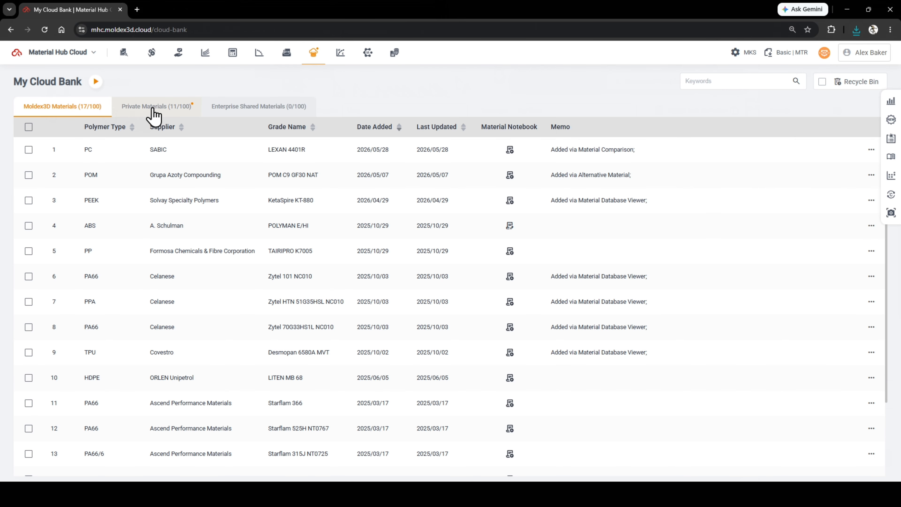
pyautogui.click(154, 115)
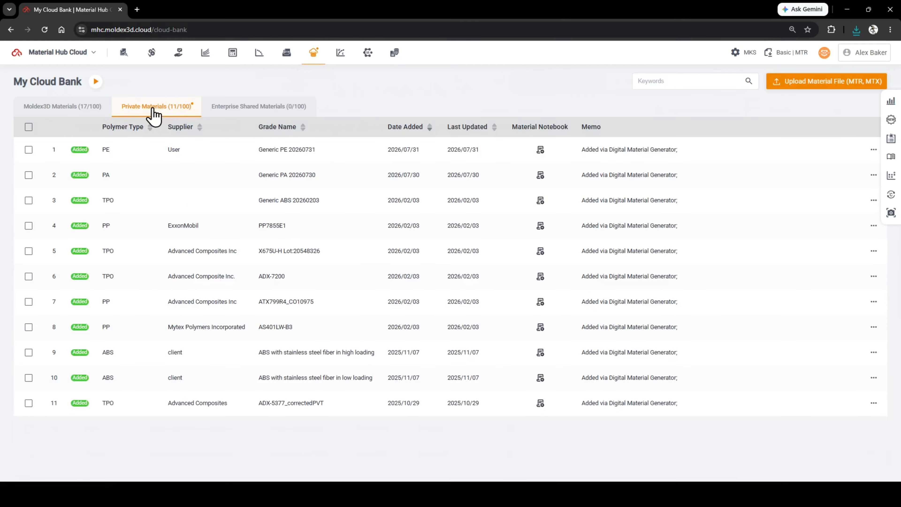
pyautogui.moveTo(358, 159); pyautogui.dragTo(97, 157)
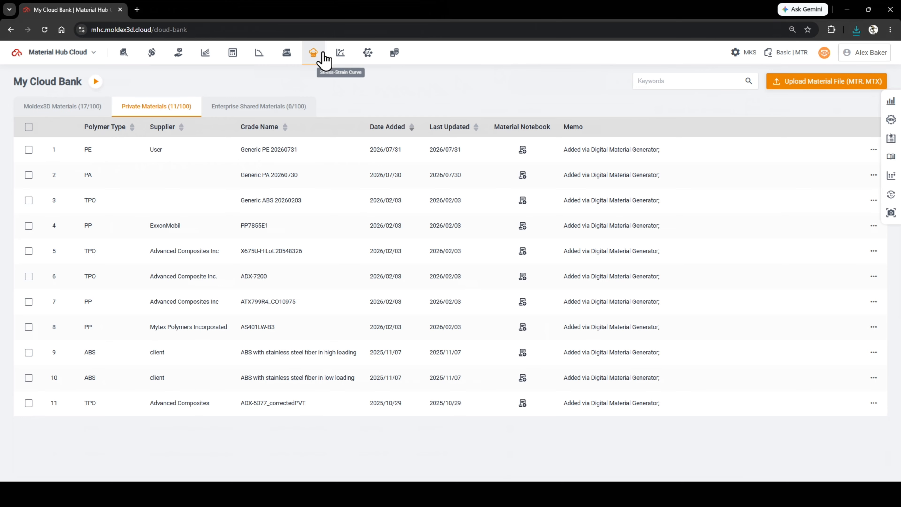